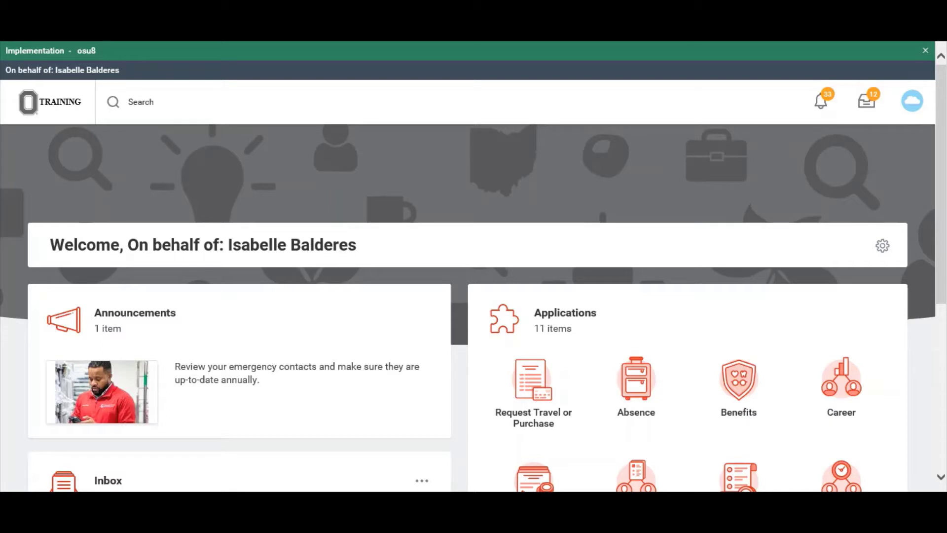
Search 'create job requisition' and launch the Create Job Requisition task.
{"action": "left_click", "coordinate": [159, 102]}
{"action": "type", "text": "creat"}
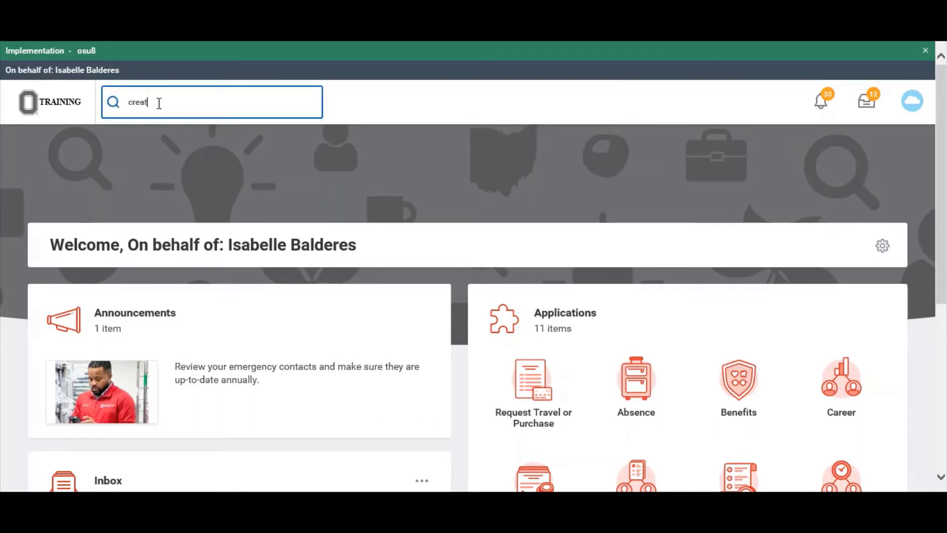
{"action": "type", "text": "e job requisition"}
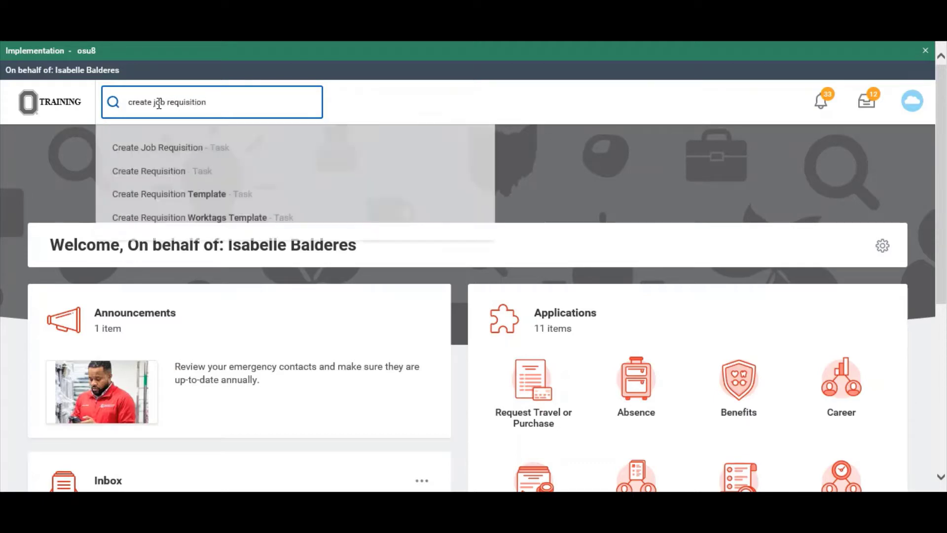
{"action": "left_click", "coordinate": [184, 147]}
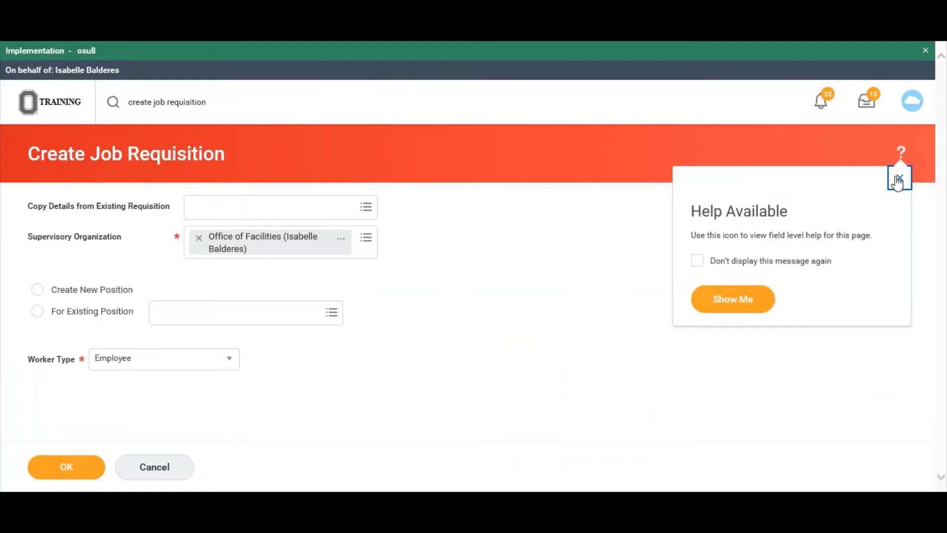
Turn on field help and view the Supervisory Organization help text.
{"action": "left_click", "coordinate": [900, 160]}
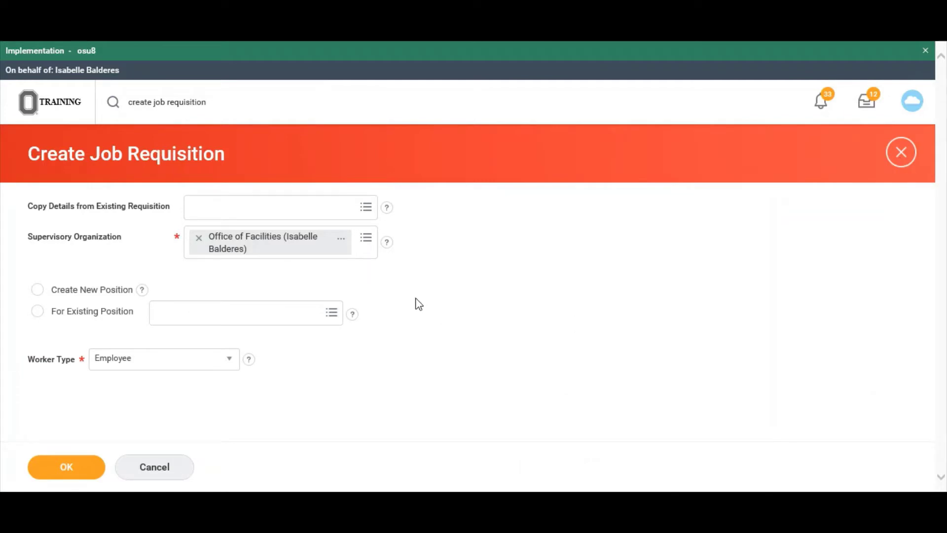
{"action": "left_click", "coordinate": [387, 242]}
Replace the supervisory organization with Office of Transportation, found by searching its manager's name.
{"action": "left_click", "coordinate": [199, 241]}
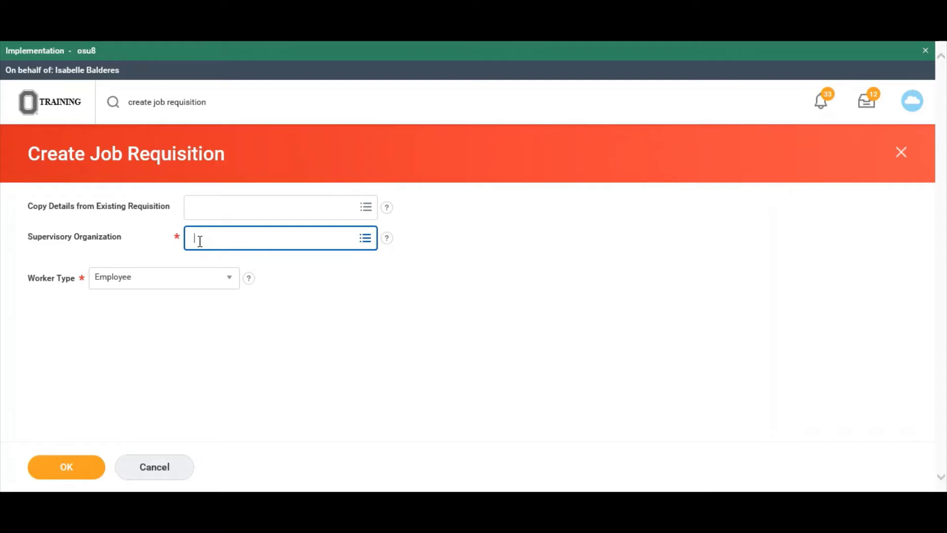
{"action": "key", "text": "Return"}
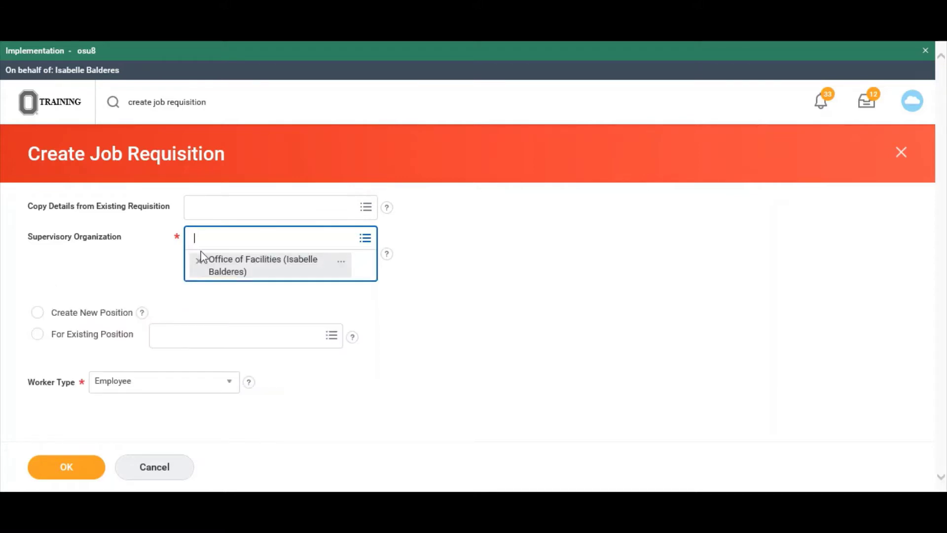
{"action": "left_click", "coordinate": [164, 261]}
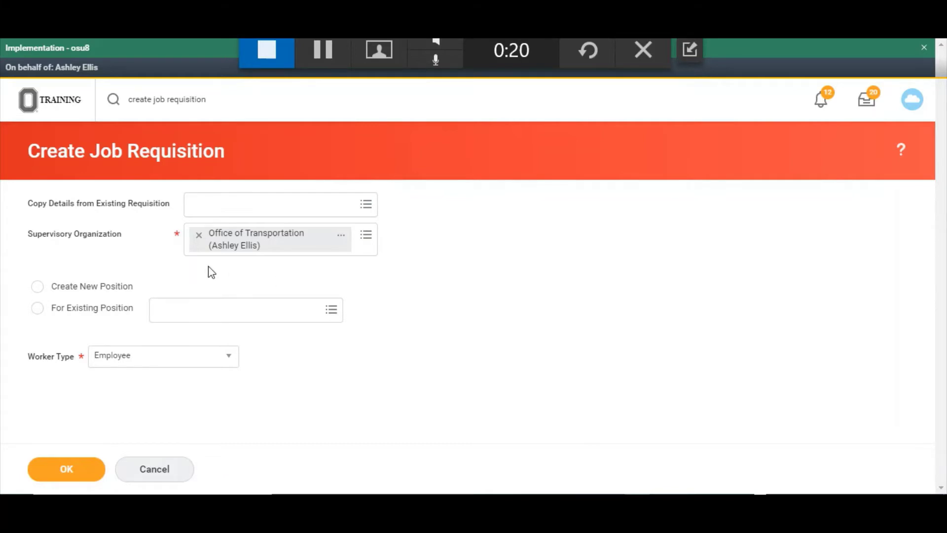
Swap the supervisory organization to Office of Transportation-JM, found via its manager's name.
{"action": "left_click", "coordinate": [198, 236]}
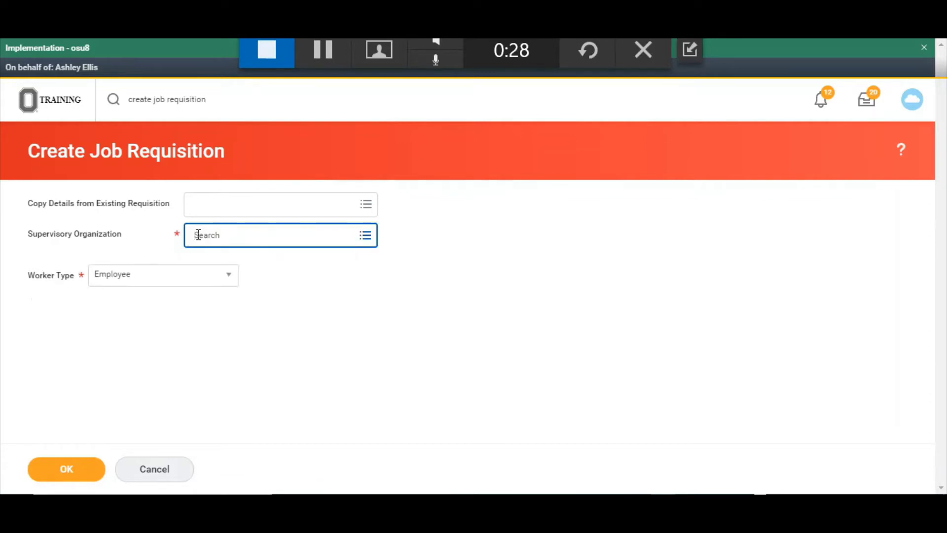
{"action": "key", "text": "Return"}
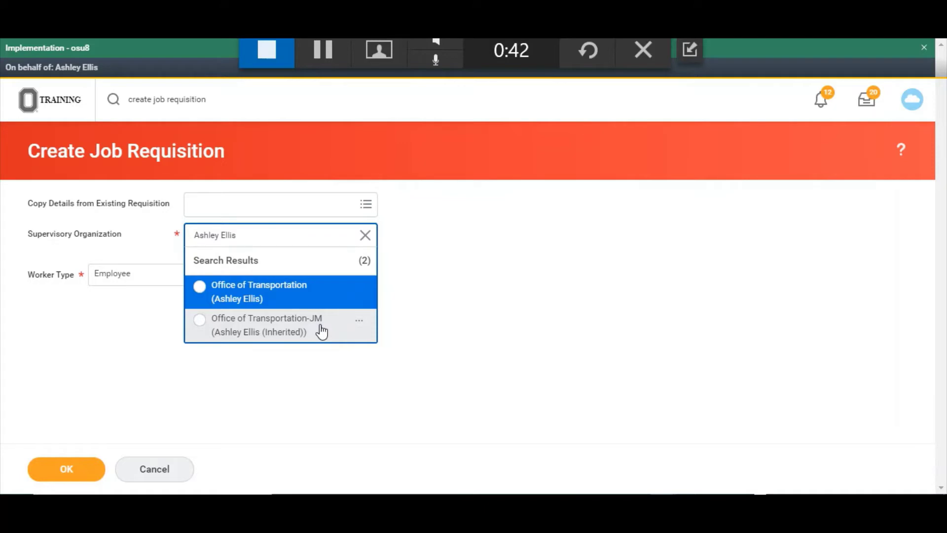
{"action": "left_click", "coordinate": [322, 331]}
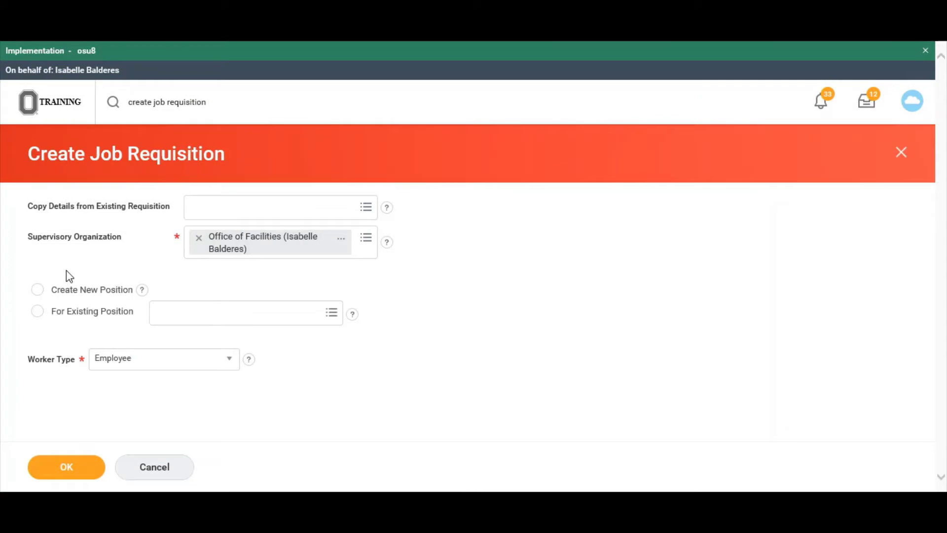
Choose Create New Position and confirm the requisition's starting details.
{"action": "left_click", "coordinate": [37, 291]}
{"action": "left_click", "coordinate": [59, 477]}
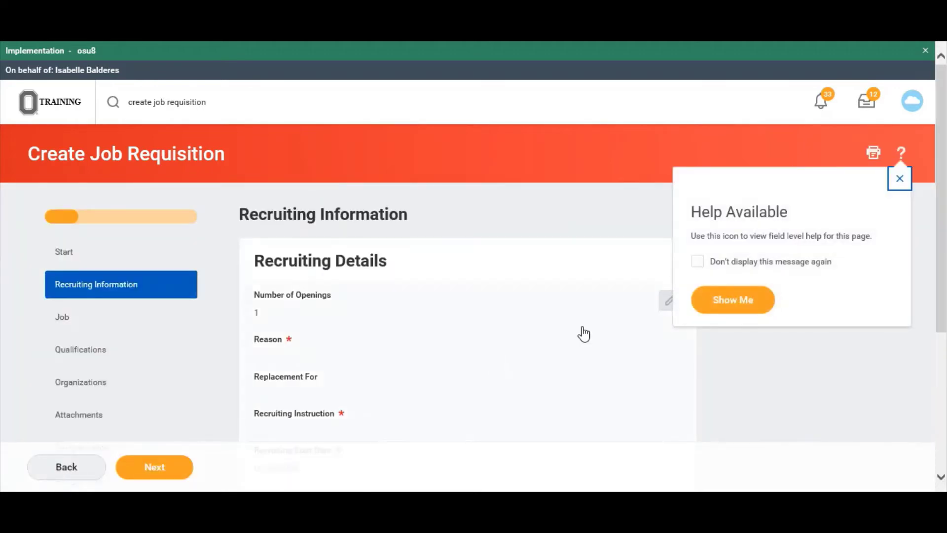
Dismiss the help notice and put Recruiting Details into edit mode.
{"action": "left_click", "coordinate": [721, 345]}
{"action": "scroll", "coordinate": [721, 344], "scroll_direction": "down", "scroll_amount": 3}
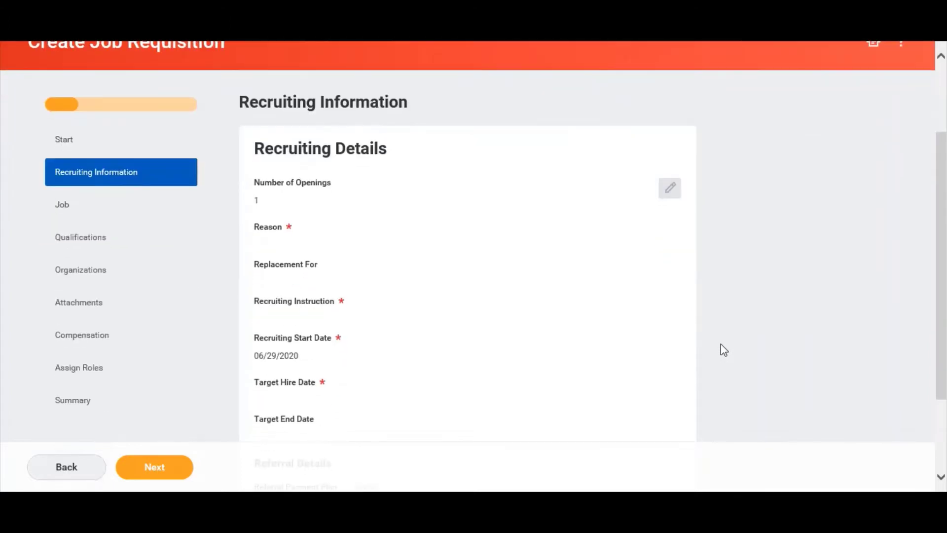
{"action": "scroll", "coordinate": [721, 344], "scroll_direction": "down", "scroll_amount": 1}
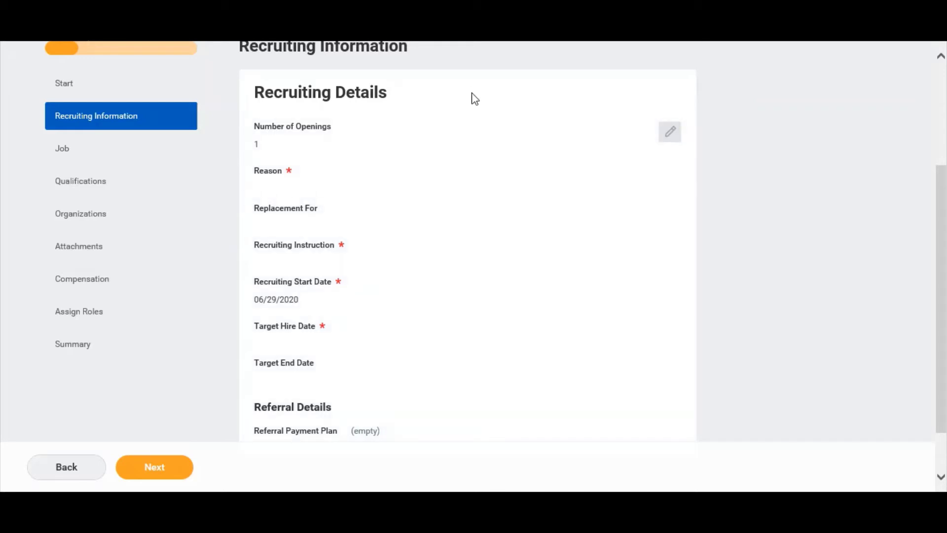
{"action": "left_click", "coordinate": [282, 147]}
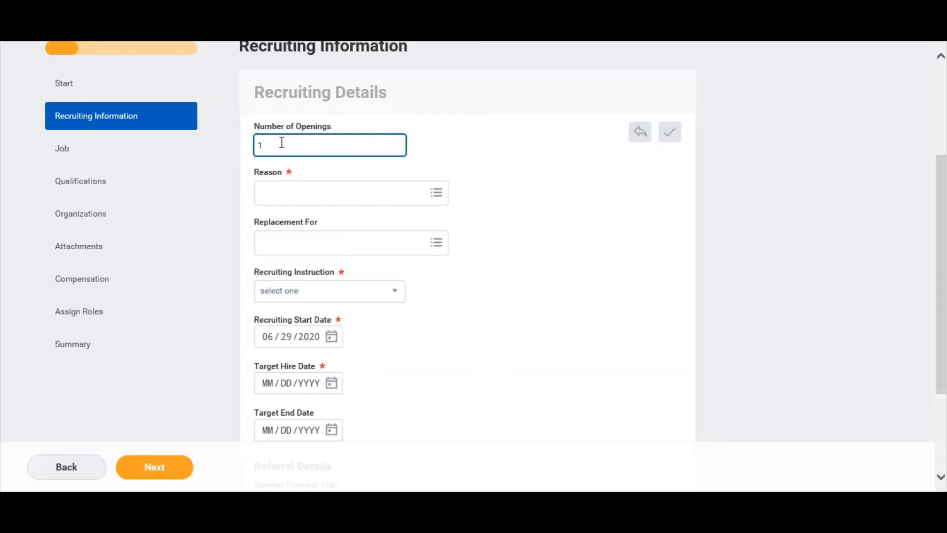
Set 3 openings and the reason Planned > New Position.
{"action": "key", "text": "BackSpace"}
{"action": "type", "text": "3"}
{"action": "left_click", "coordinate": [429, 157]}
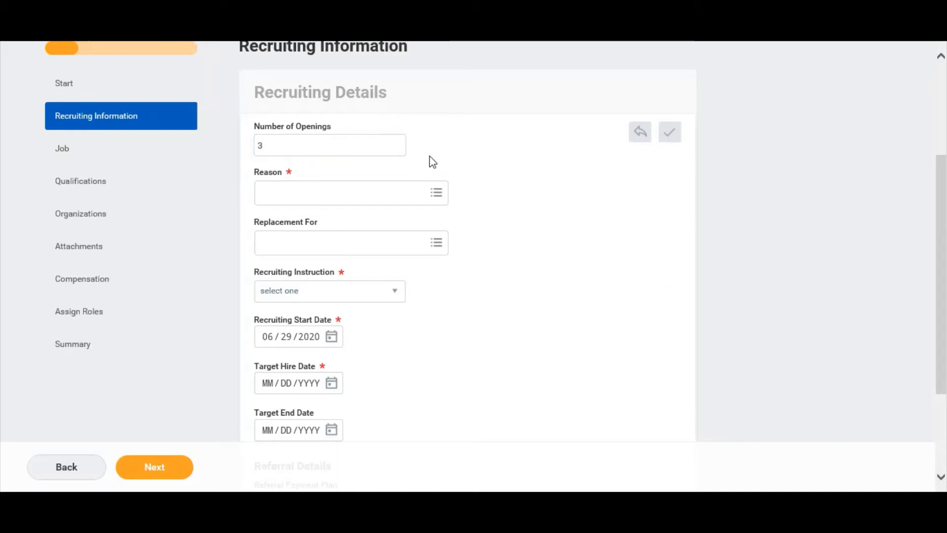
{"action": "left_click", "coordinate": [398, 193]}
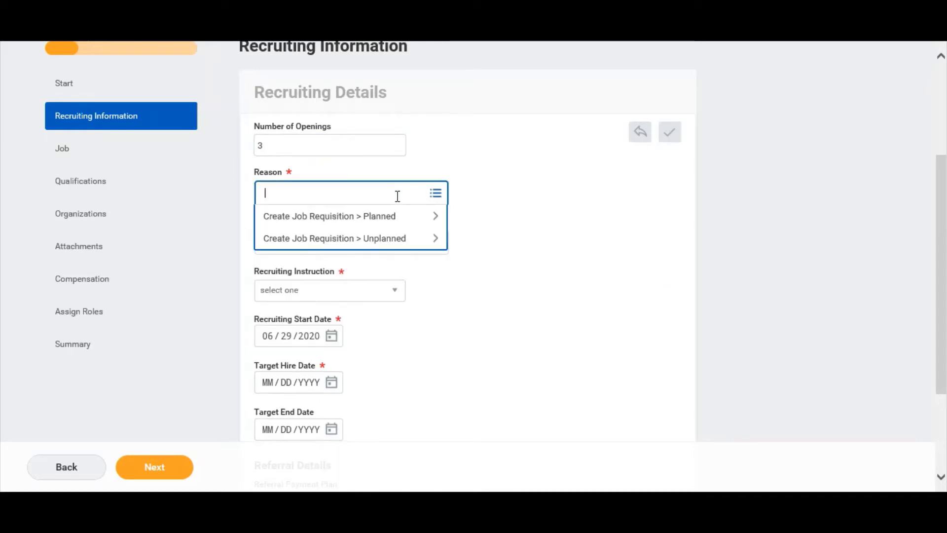
{"action": "left_click", "coordinate": [394, 220]}
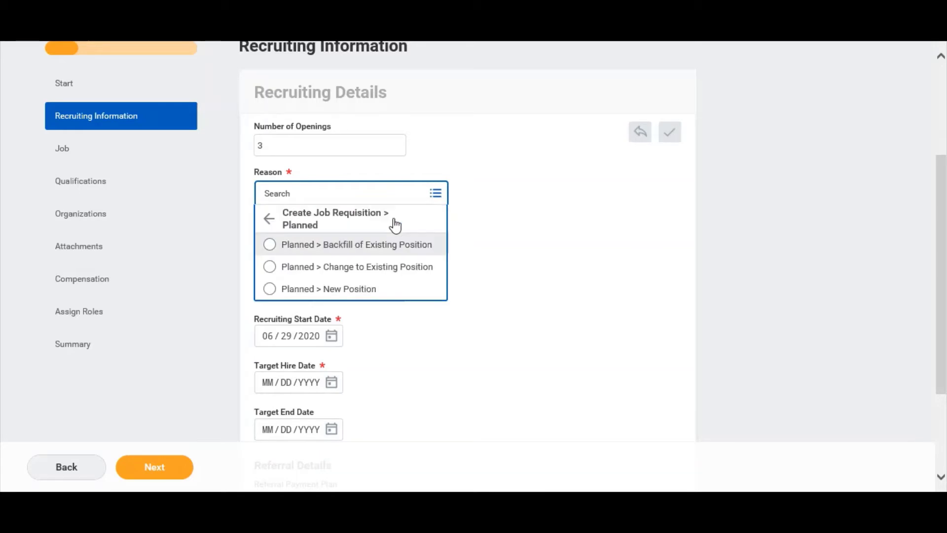
{"action": "left_click", "coordinate": [397, 291]}
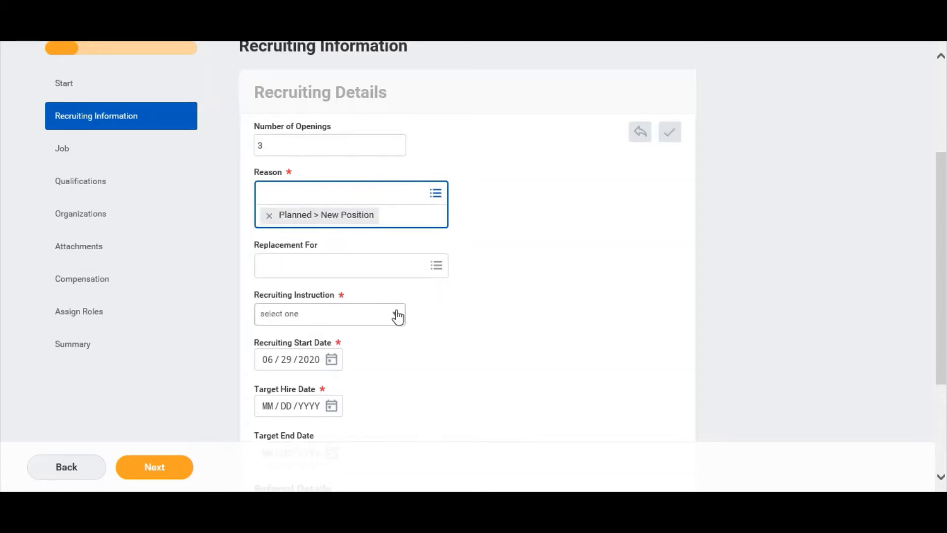
{"action": "left_click", "coordinate": [395, 311]}
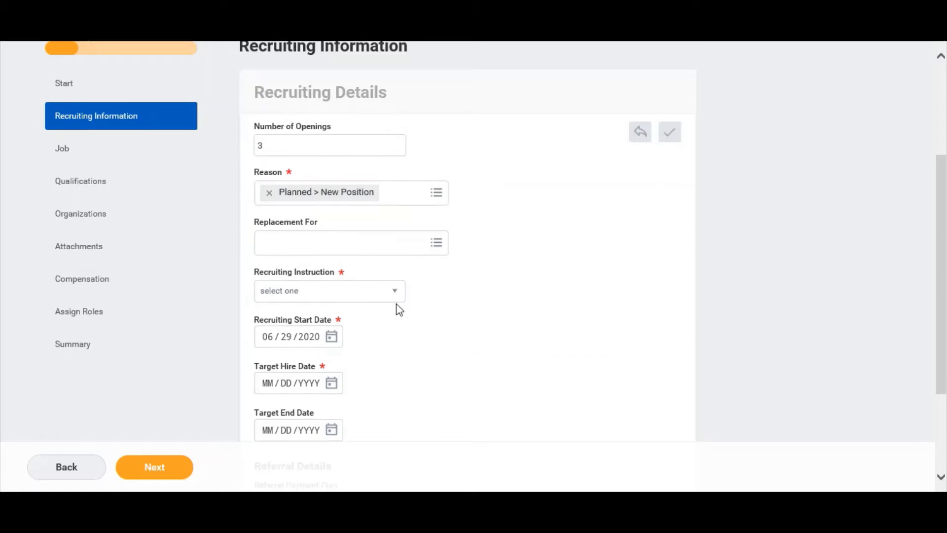
Choose Active Posting, set target hire date 06/29/2020, and advance to the Job step.
{"action": "left_click", "coordinate": [394, 295]}
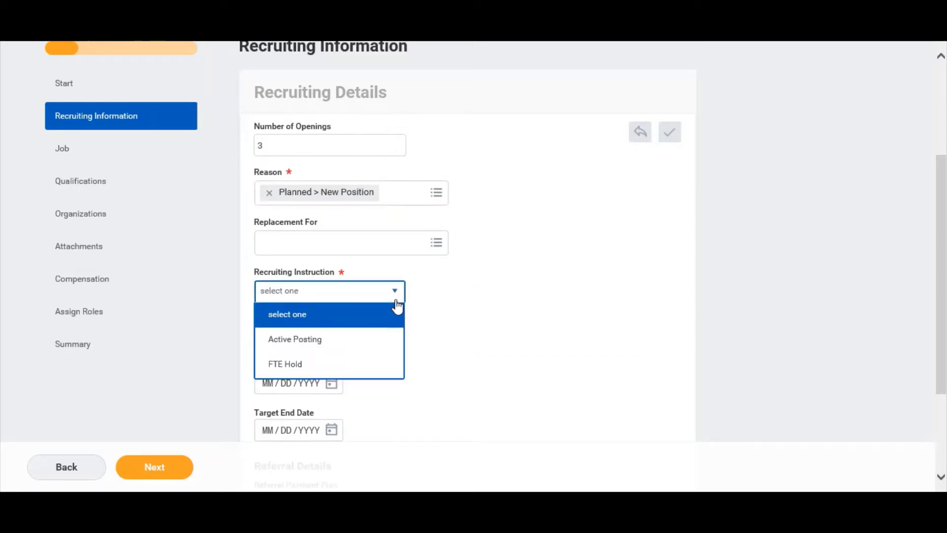
{"action": "left_click", "coordinate": [385, 339]}
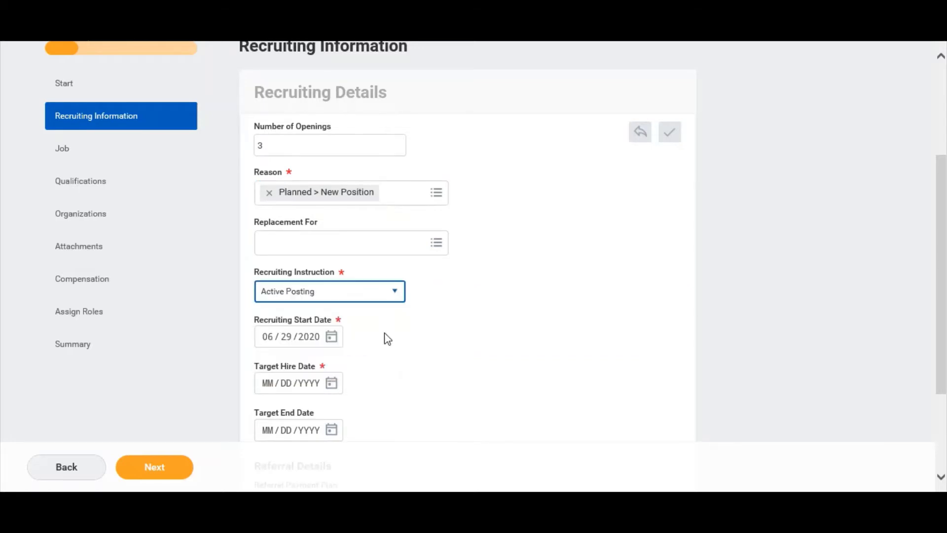
{"action": "scroll", "coordinate": [384, 333], "scroll_direction": "down", "scroll_amount": 3}
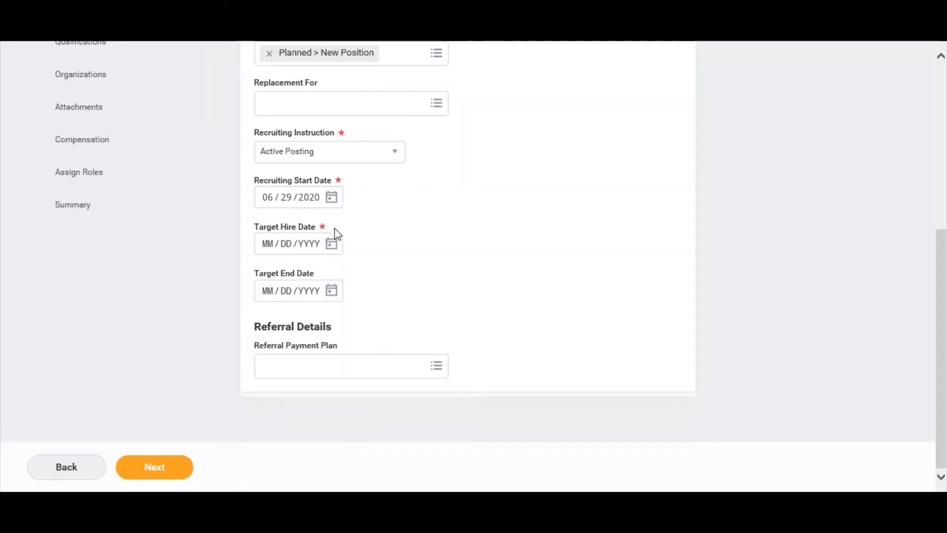
{"action": "left_click", "coordinate": [332, 243]}
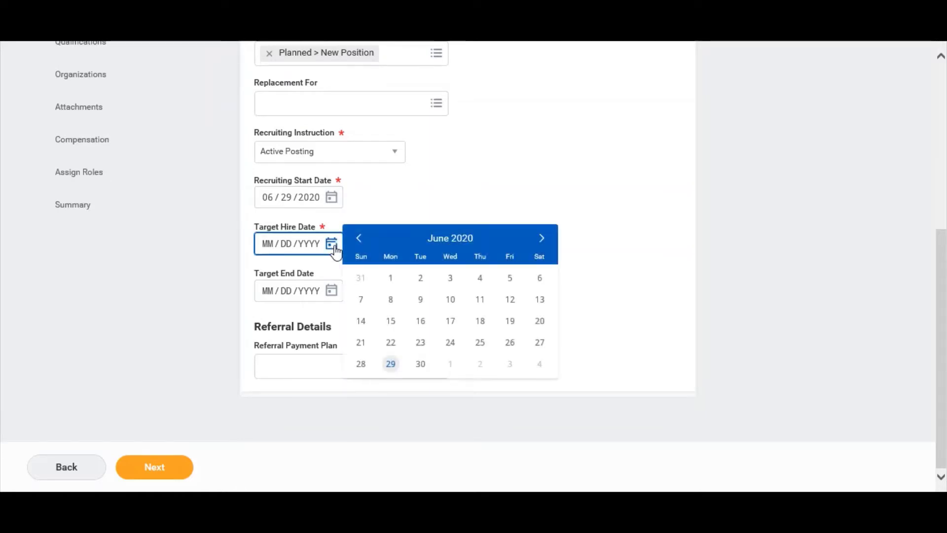
{"action": "left_click", "coordinate": [390, 365]}
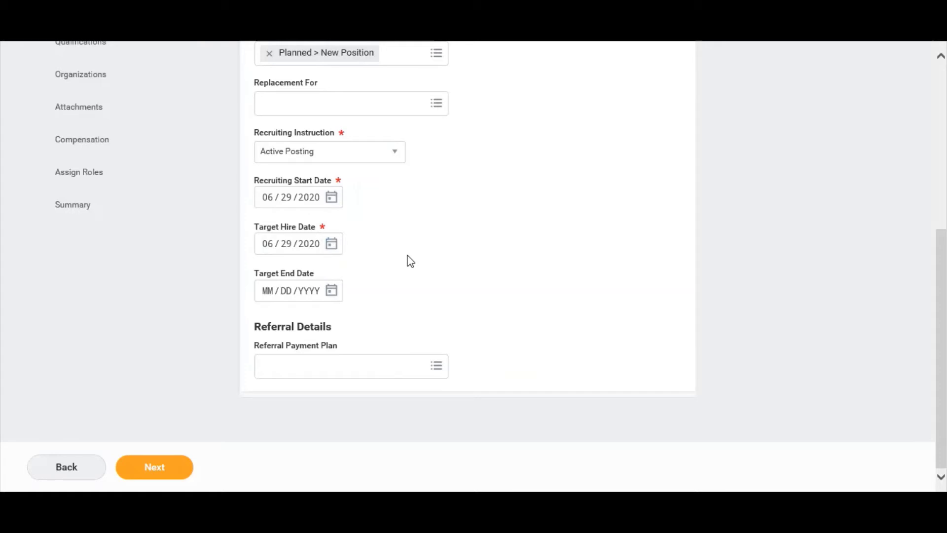
{"action": "left_click", "coordinate": [169, 465]}
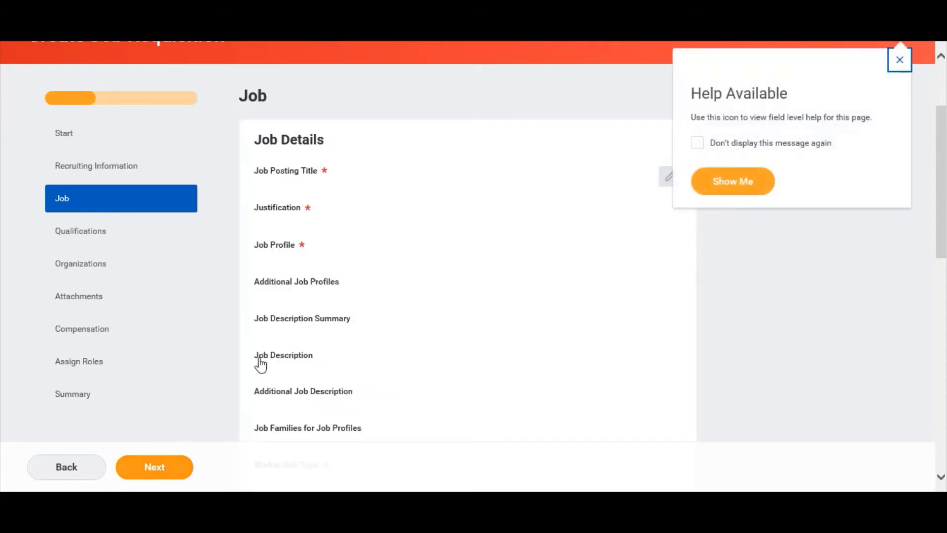
Enter posting title 'Administrative Assistant' and justification 'Additional office support needed.'.
{"action": "left_click", "coordinate": [431, 150]}
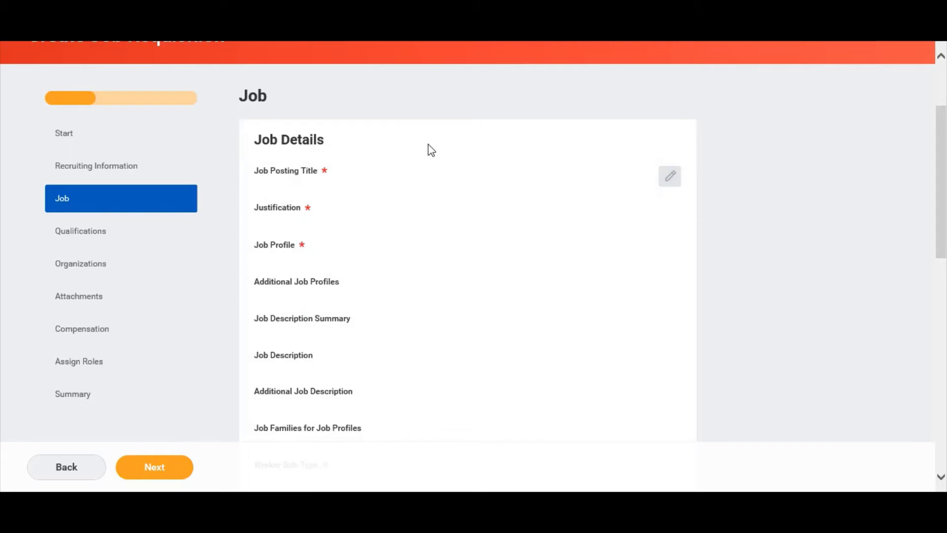
{"action": "left_click", "coordinate": [364, 191]}
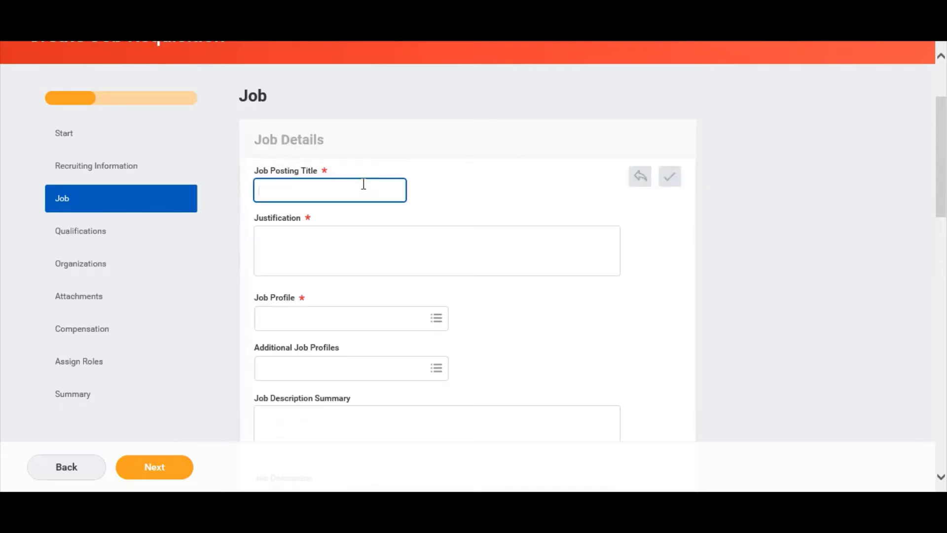
{"action": "type", "text": "Administrative Assistant"}
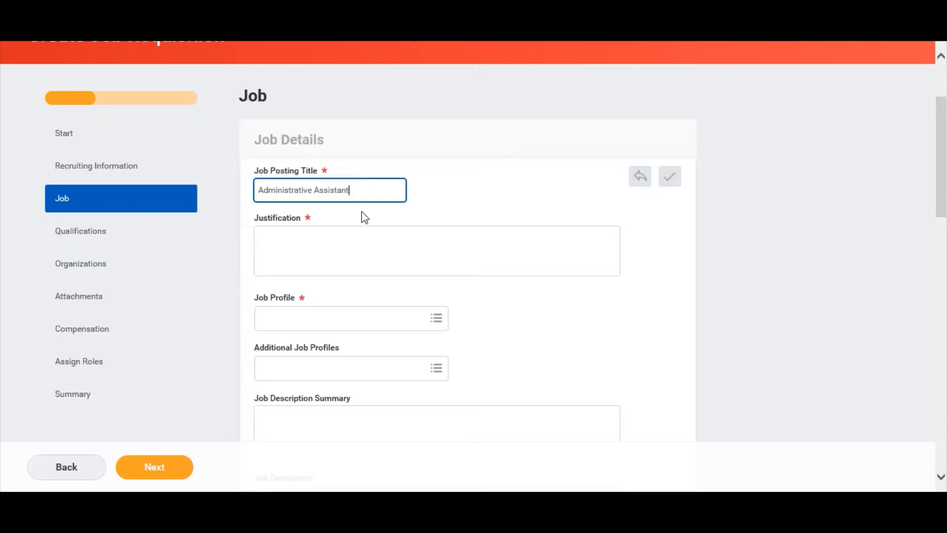
{"action": "left_click", "coordinate": [428, 214]}
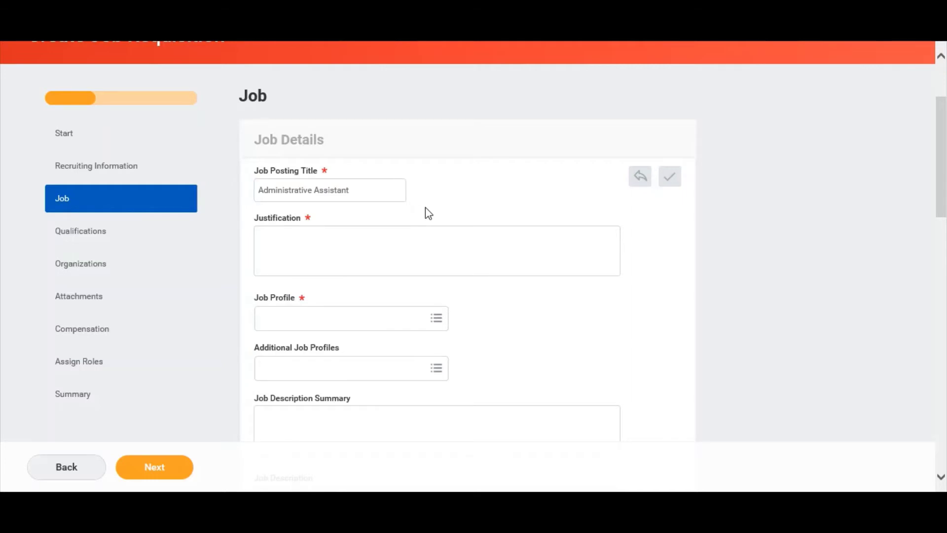
{"action": "left_click", "coordinate": [408, 230]}
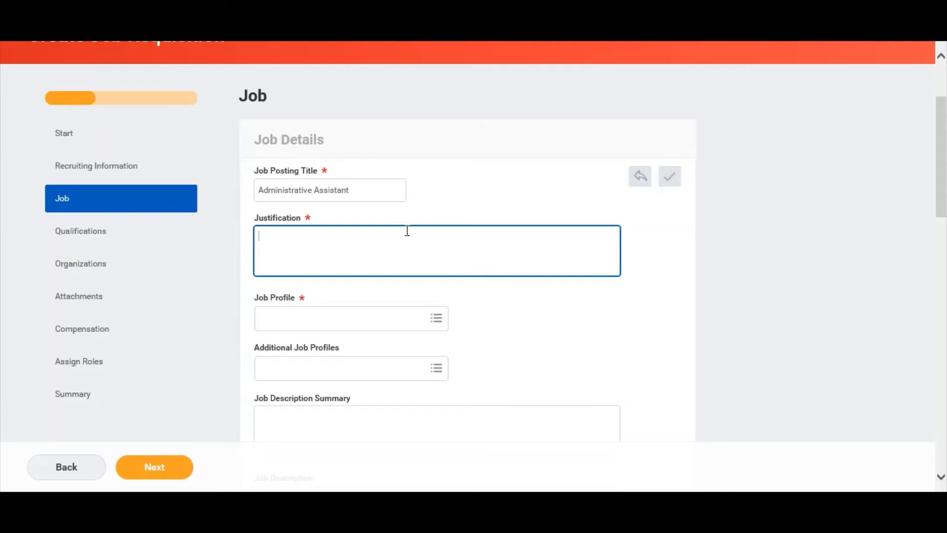
{"action": "type", "text": "Additional office support need"}
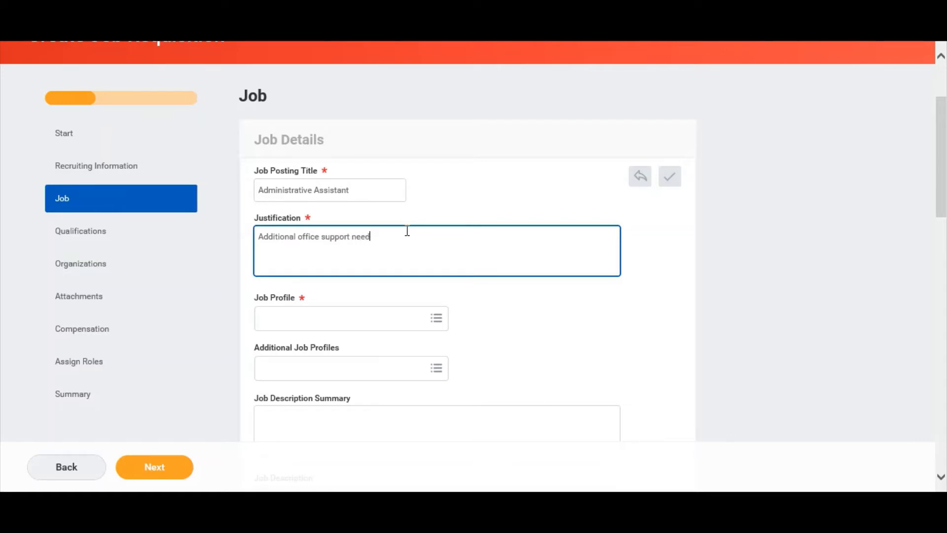
{"action": "type", "text": "ed."}
Search 'admin assist' and select job profile Administrative Assistant (BPOADMT1).
{"action": "left_click", "coordinate": [371, 311]}
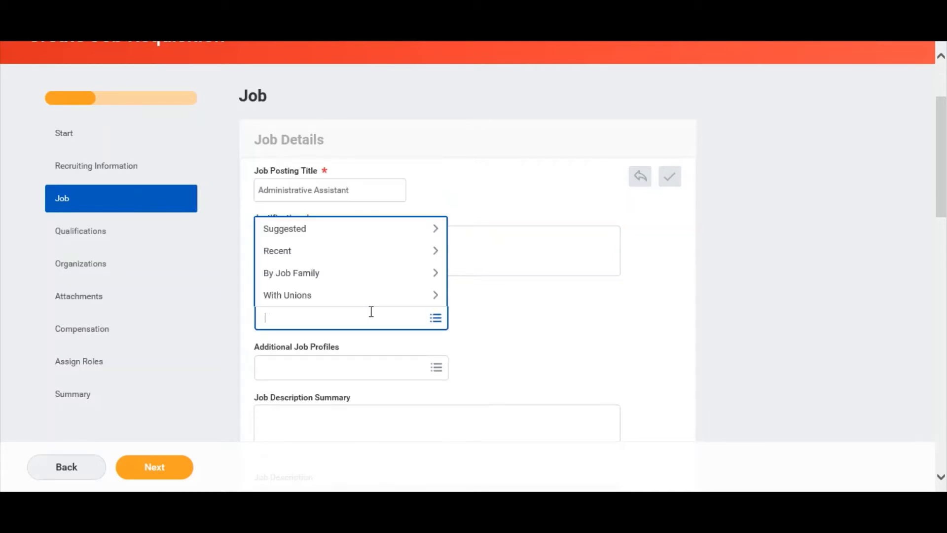
{"action": "type", "text": "admin assist"}
{"action": "key", "text": "Return"}
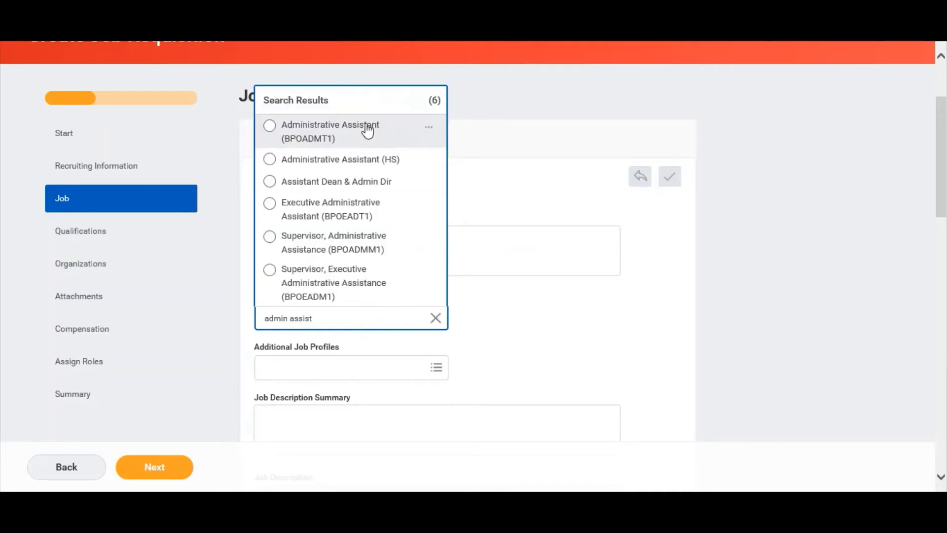
{"action": "left_click", "coordinate": [368, 130]}
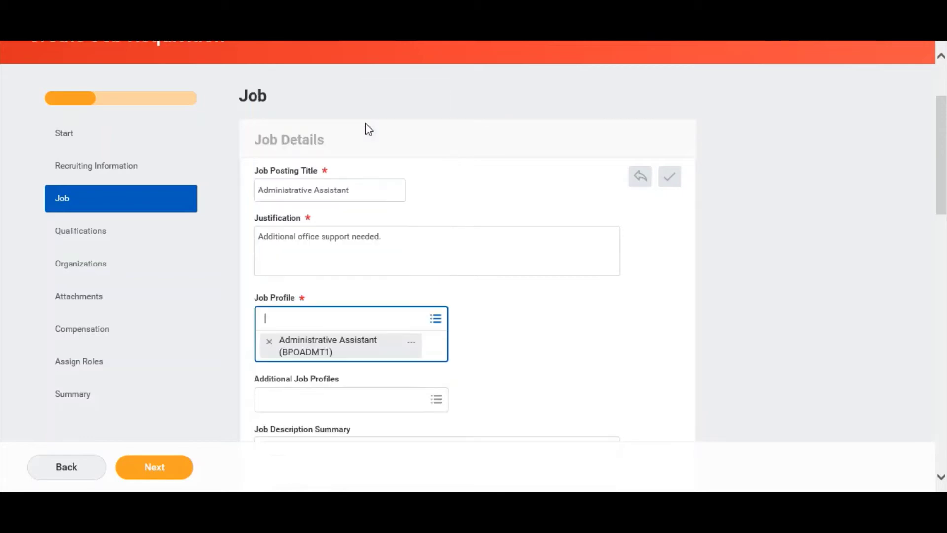
{"action": "left_click", "coordinate": [485, 338]}
{"action": "scroll", "coordinate": [484, 336], "scroll_direction": "down", "scroll_amount": 5}
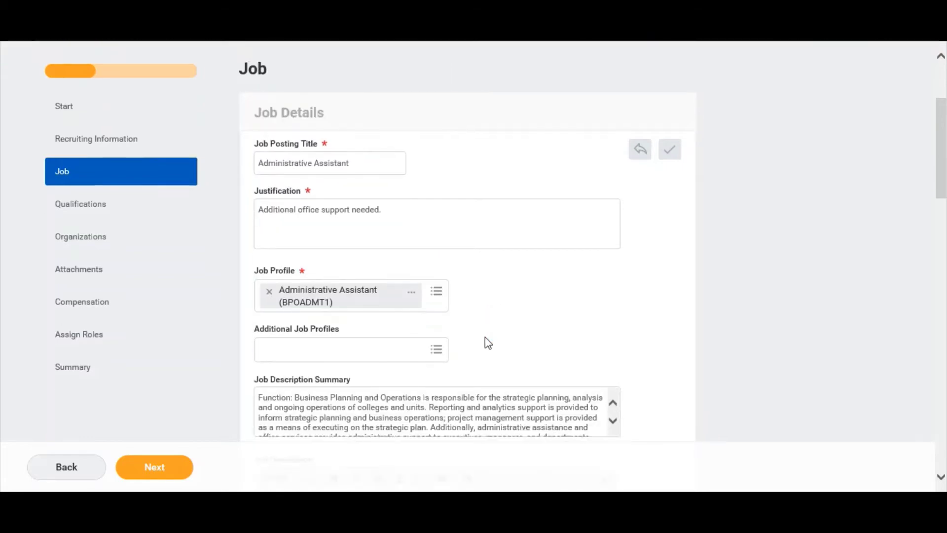
Paste the diversity statement and evenings-and-weekends note into the Additional Job Description.
{"action": "scroll", "coordinate": [486, 341], "scroll_direction": "down", "scroll_amount": 3}
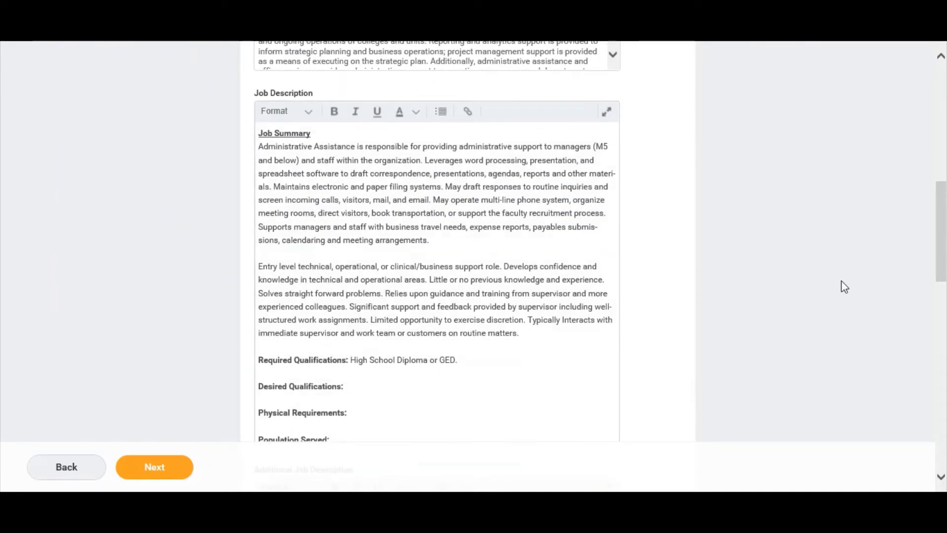
{"action": "left_click_drag", "start_coordinate": [945, 233], "coordinate": [945, 243]}
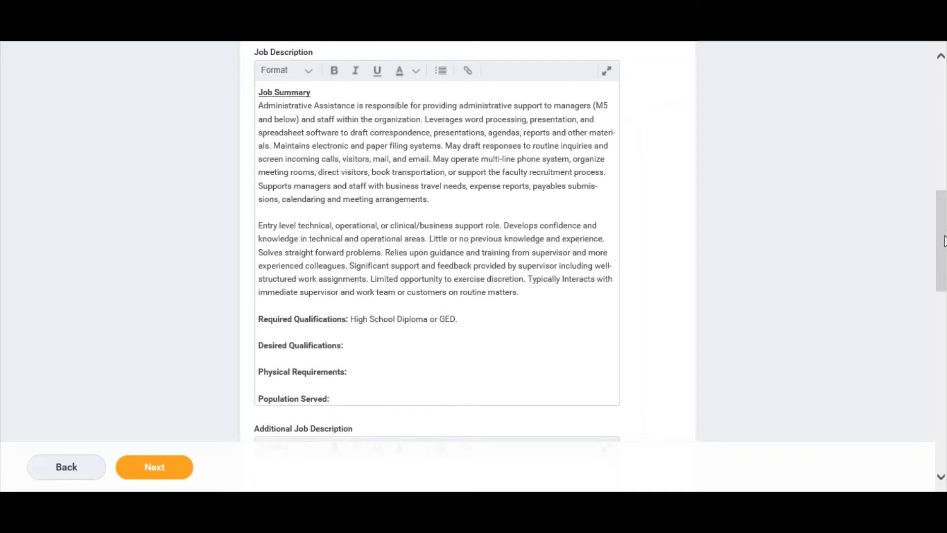
{"action": "left_click_drag", "start_coordinate": [945, 241], "coordinate": [944, 303]}
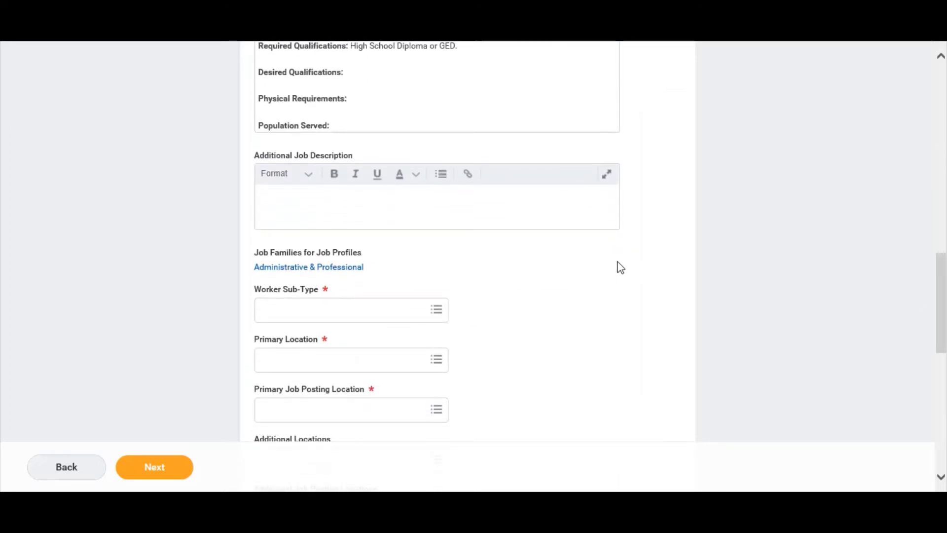
{"action": "left_click", "coordinate": [566, 209]}
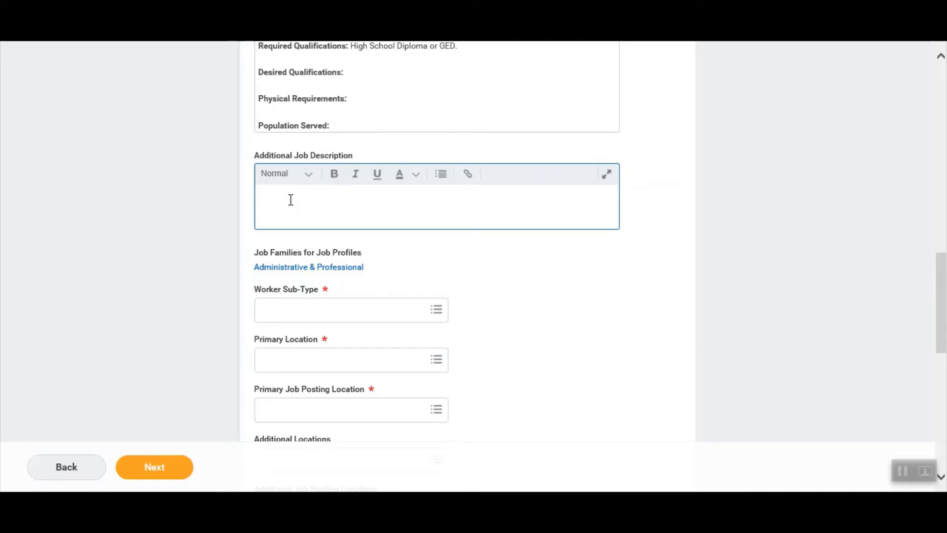
{"action": "type", "text": "The Ohio State University values diversity in people and ideas. We're an inclusive, supportive community where you can comfortably join in or confidently stand out. Additional Position Information: May be required to work some evenings and weekends."}
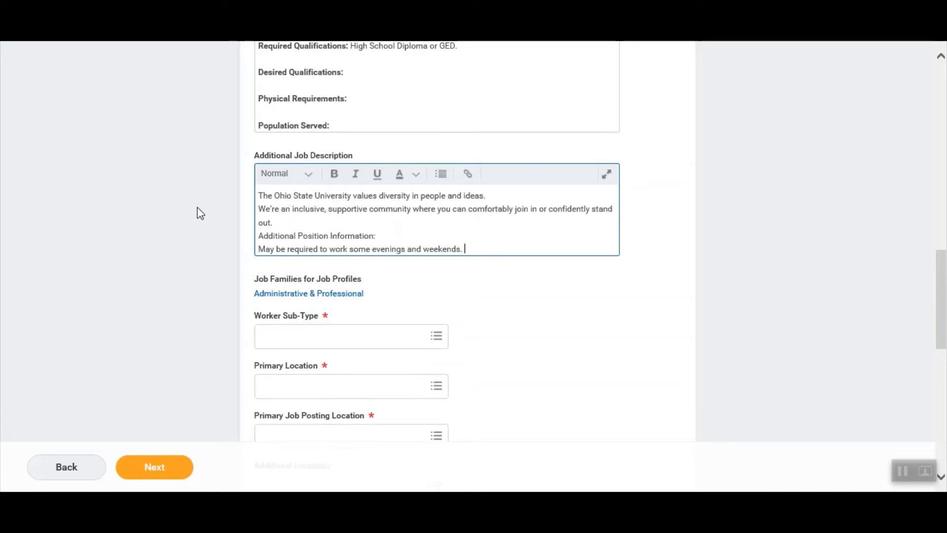
{"action": "left_click", "coordinate": [194, 213]}
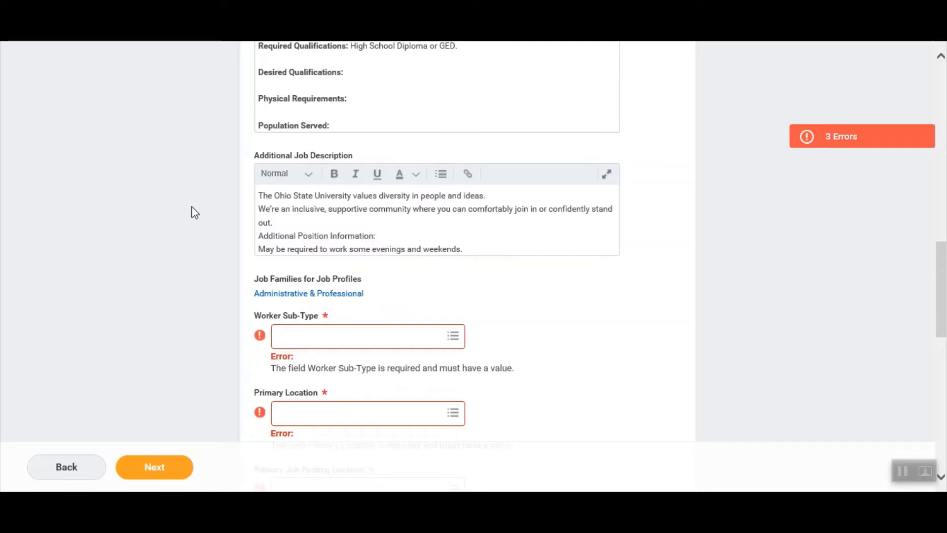
{"action": "scroll", "coordinate": [194, 212], "scroll_direction": "down", "scroll_amount": 1}
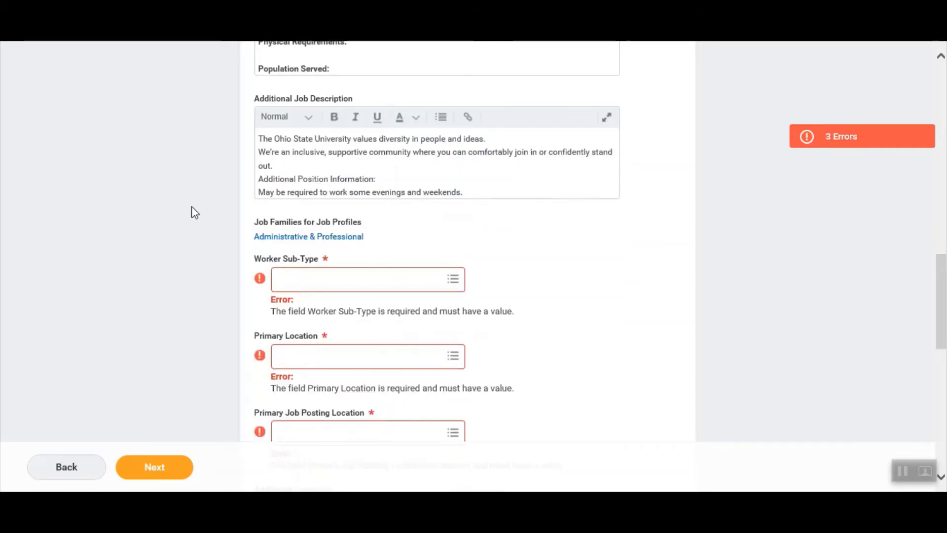
{"action": "scroll", "coordinate": [194, 212], "scroll_direction": "down", "scroll_amount": 1}
{"action": "scroll", "coordinate": [194, 213], "scroll_direction": "down", "scroll_amount": 2}
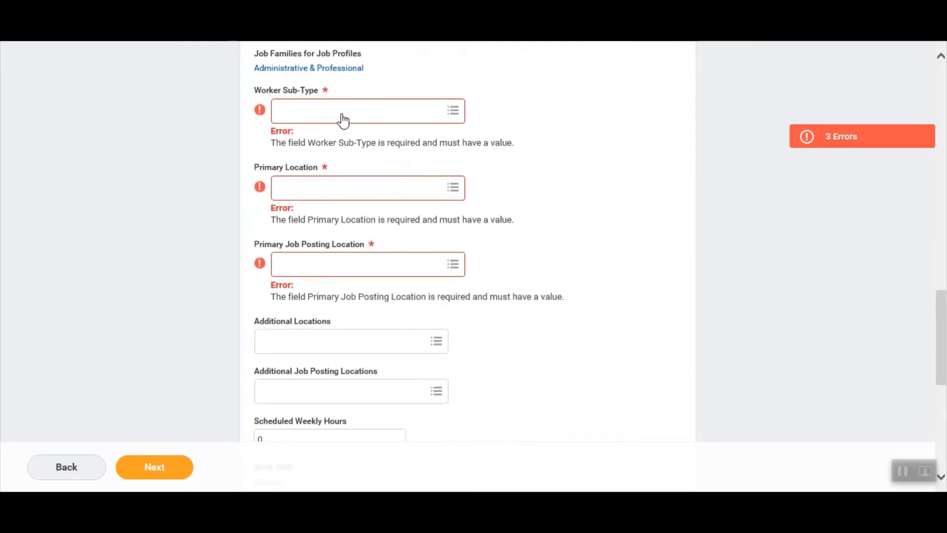
Set worker sub-type Regular and primary location Blankenship Hall (0360) via a 'Blank' search.
{"action": "left_click", "coordinate": [344, 120]}
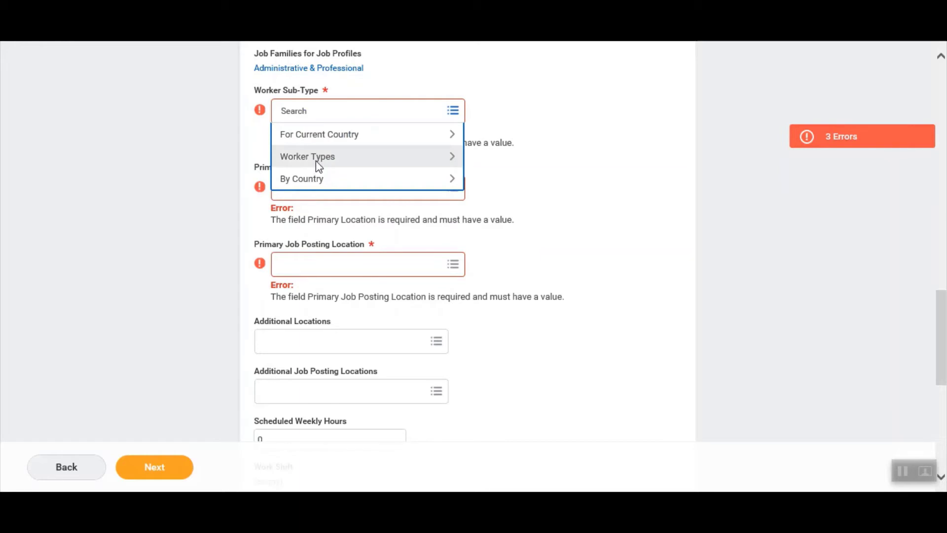
{"action": "left_click", "coordinate": [317, 164]}
{"action": "left_click", "coordinate": [316, 186]}
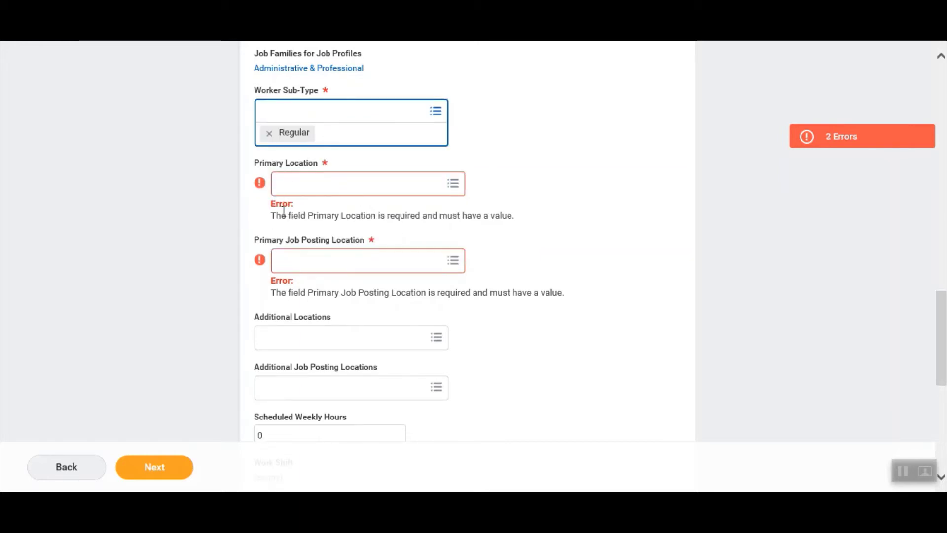
{"action": "left_click", "coordinate": [316, 187]}
{"action": "type", "text": "B"}
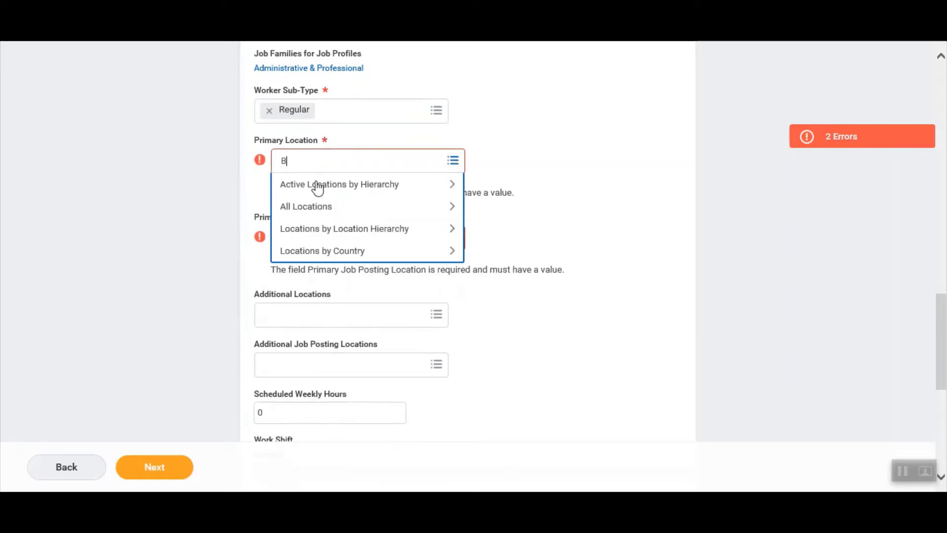
{"action": "type", "text": "lank"}
{"action": "key", "text": "Return"}
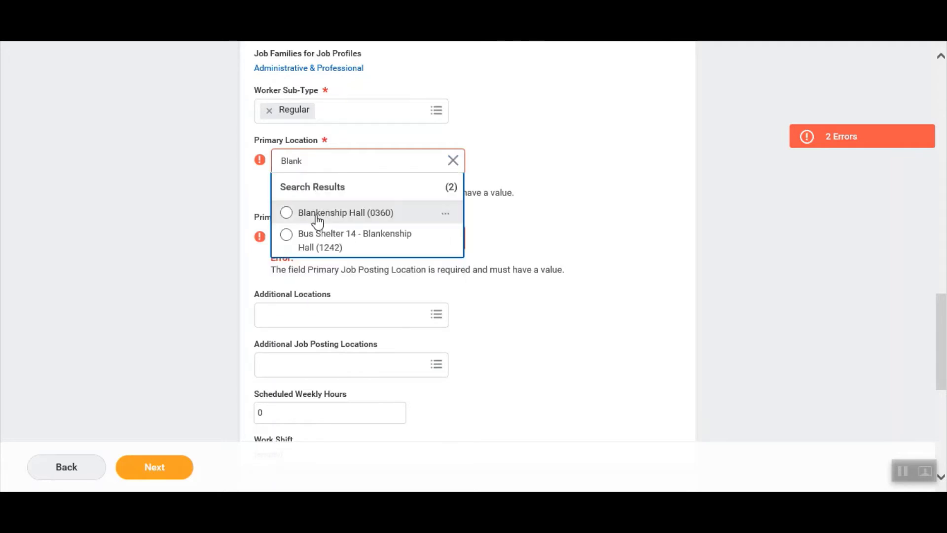
{"action": "left_click", "coordinate": [316, 213]}
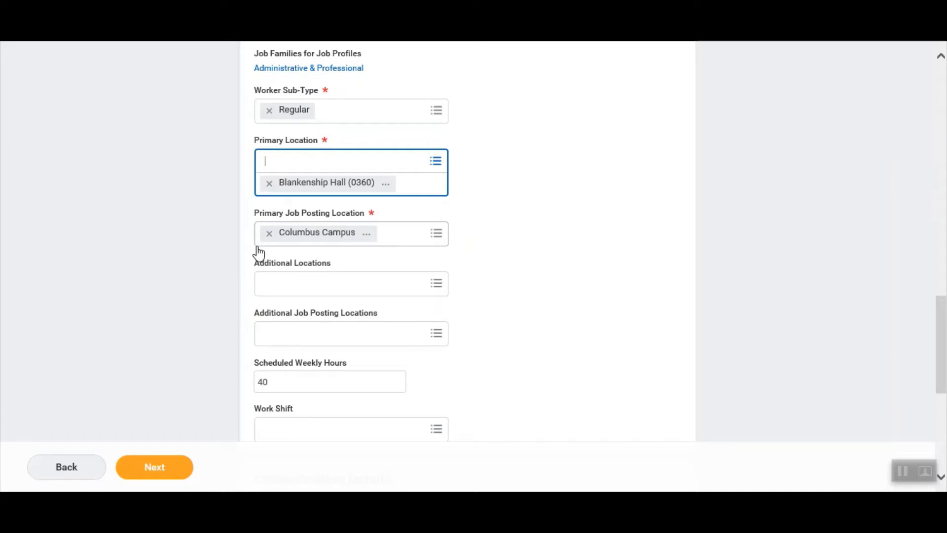
{"action": "left_click", "coordinate": [226, 246]}
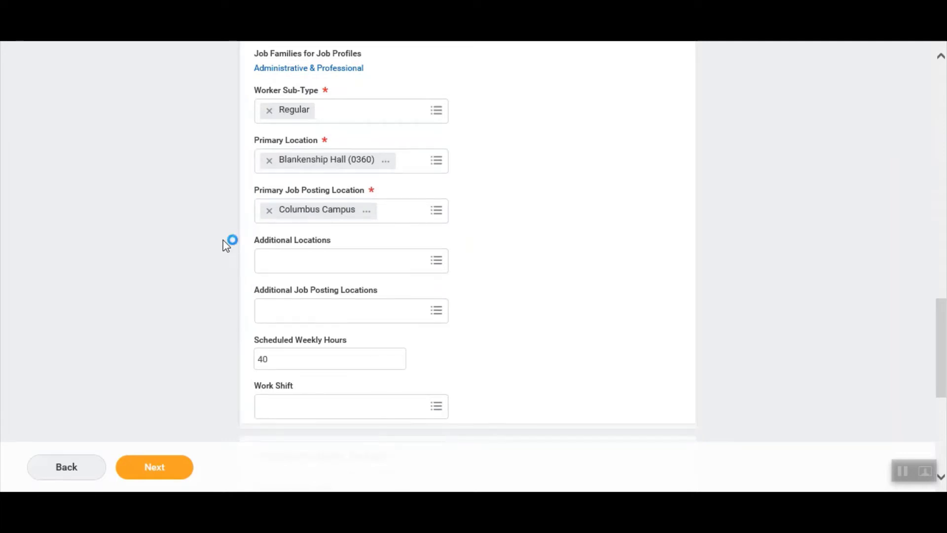
Choose Second Shift as the work shift and advance to Qualifications.
{"action": "scroll", "coordinate": [225, 246], "scroll_direction": "down", "scroll_amount": 2}
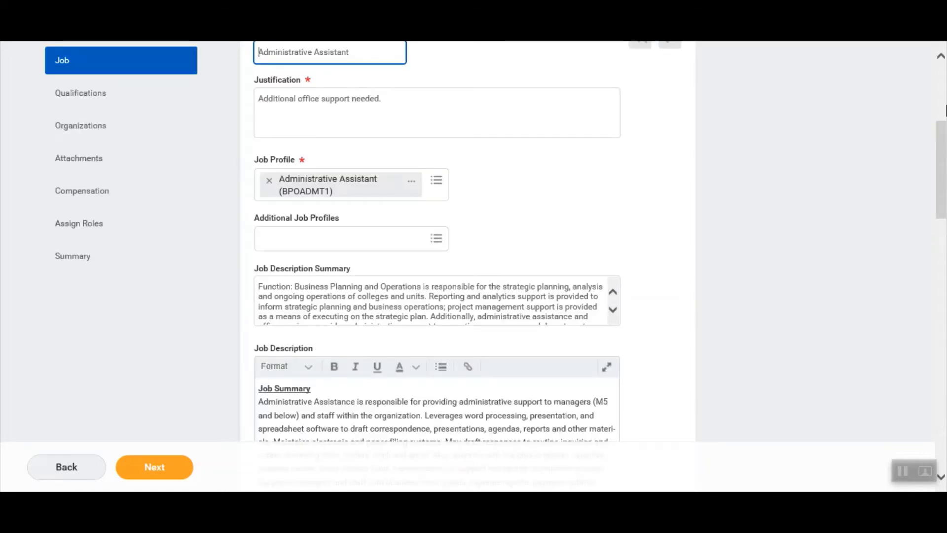
{"action": "left_click", "coordinate": [944, 117]}
{"action": "left_click_drag", "start_coordinate": [944, 159], "coordinate": [946, 447]}
{"action": "left_click", "coordinate": [388, 161]}
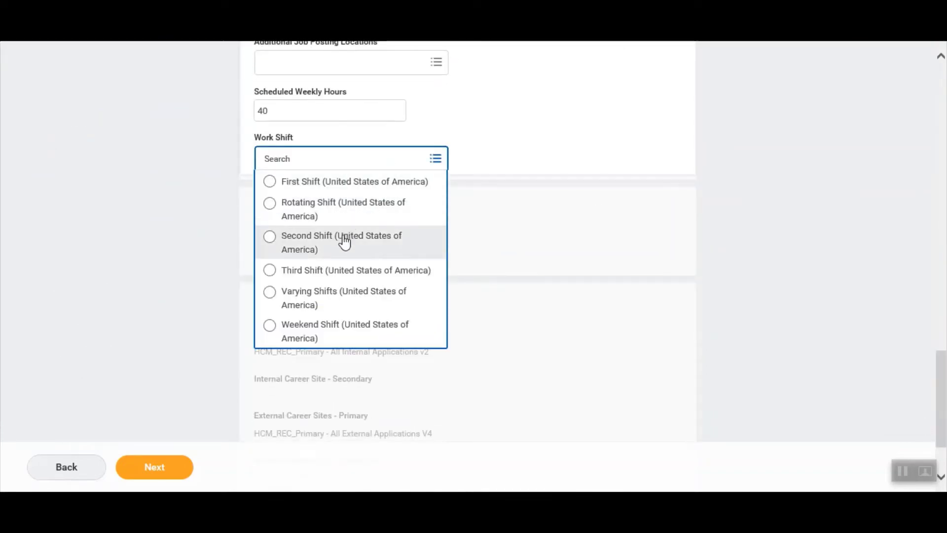
{"action": "left_click", "coordinate": [345, 242]}
{"action": "left_click", "coordinate": [177, 468]}
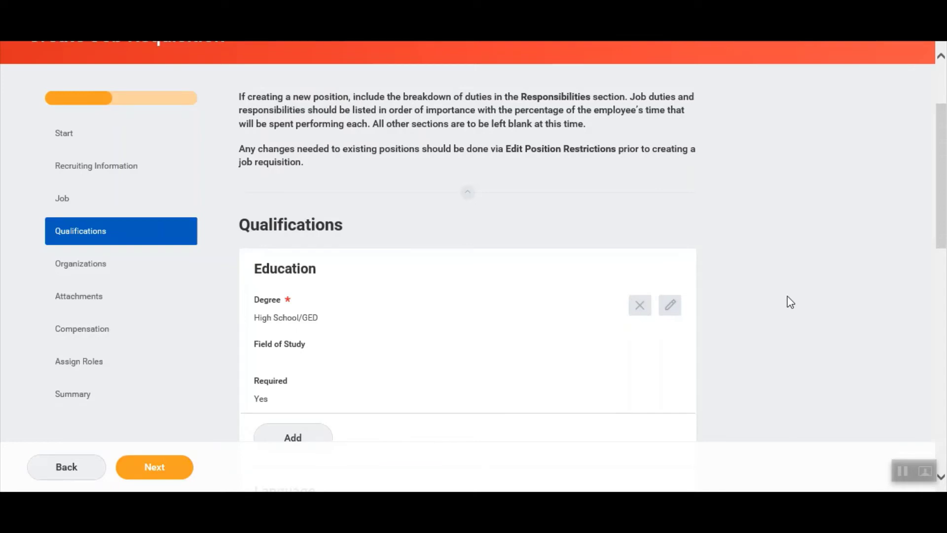
Add a not-required responsibility splitting administrative support duties 60%/20%/15%/5%.
{"action": "scroll", "coordinate": [791, 301], "scroll_direction": "down", "scroll_amount": 6}
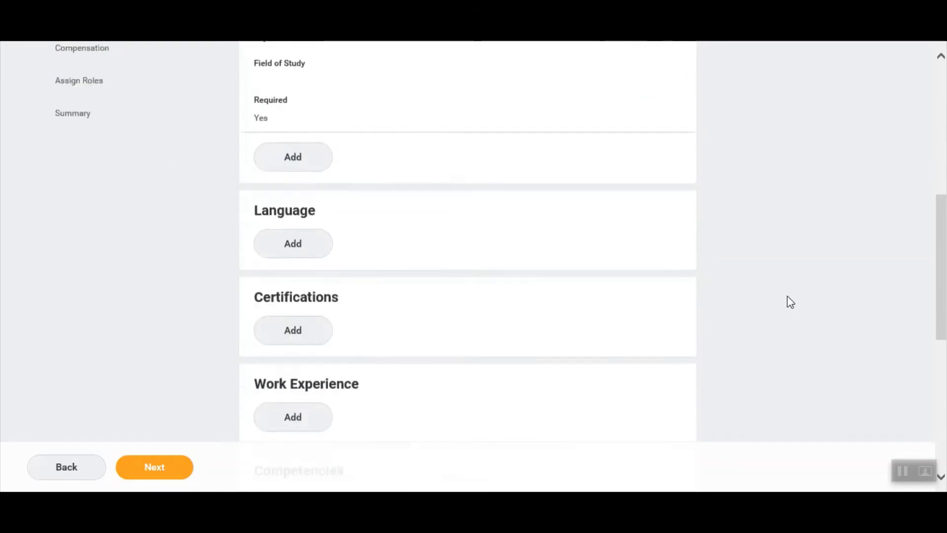
{"action": "scroll", "coordinate": [790, 302], "scroll_direction": "down", "scroll_amount": 6}
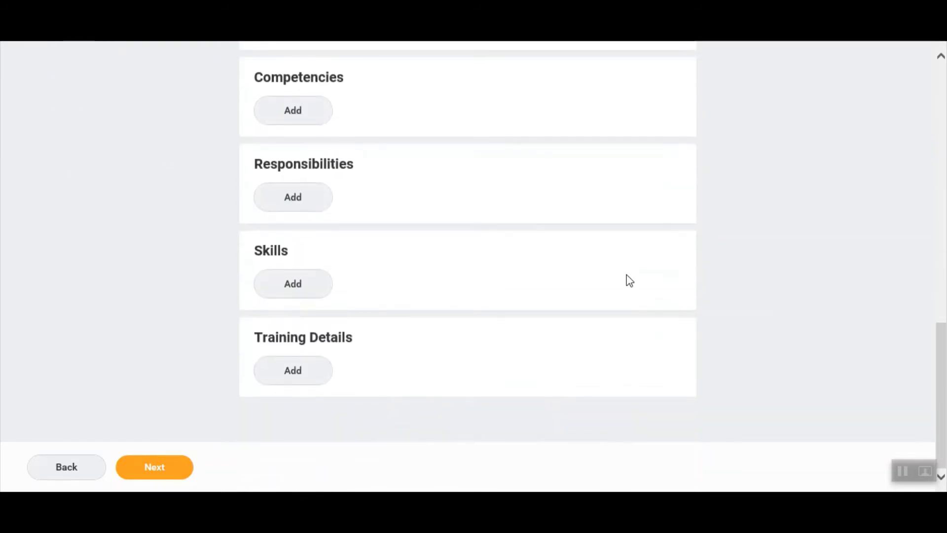
{"action": "left_click", "coordinate": [272, 211]}
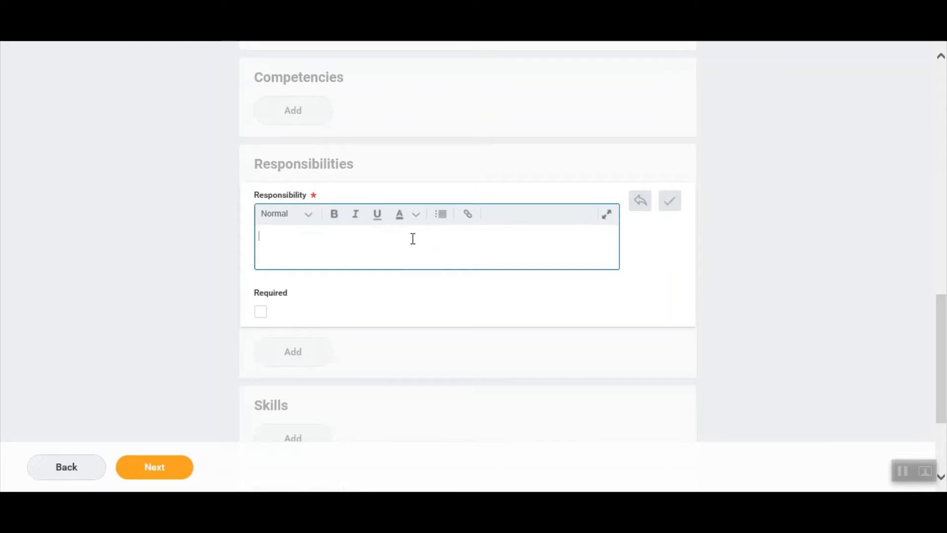
{"action": "type", "text": "60% Responsible for providing administrative support to managers (M5 and below) and staff within the organization and supports the faculty recruitment process. 20% Leverages word processing, presentation, and spreadsheet software to draft correspondence, presentations, agendas, reports and other materials. 15% Supports managers and staff with business travel needs, expense reports, payables submissions, calendaring and meeting arrangements.  5%Other duties as assigned."}
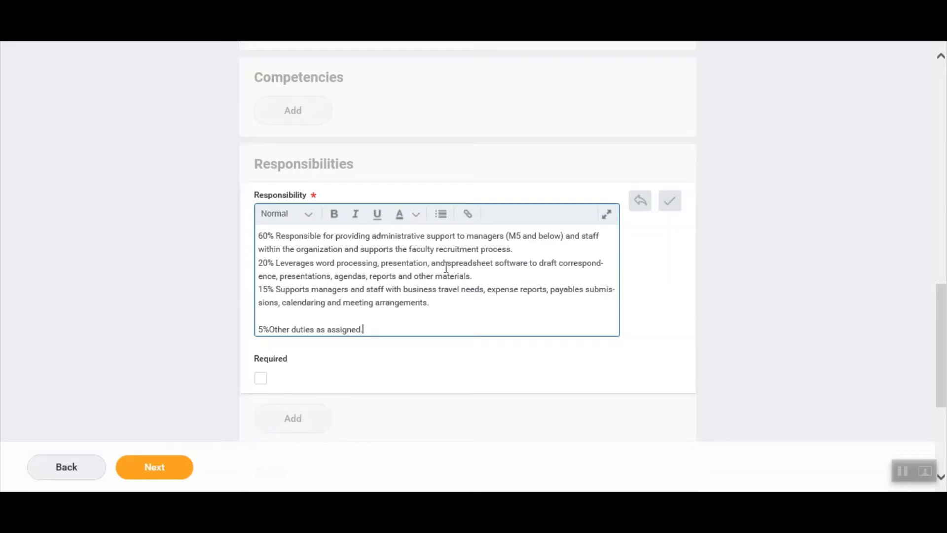
{"action": "left_click", "coordinate": [207, 269]}
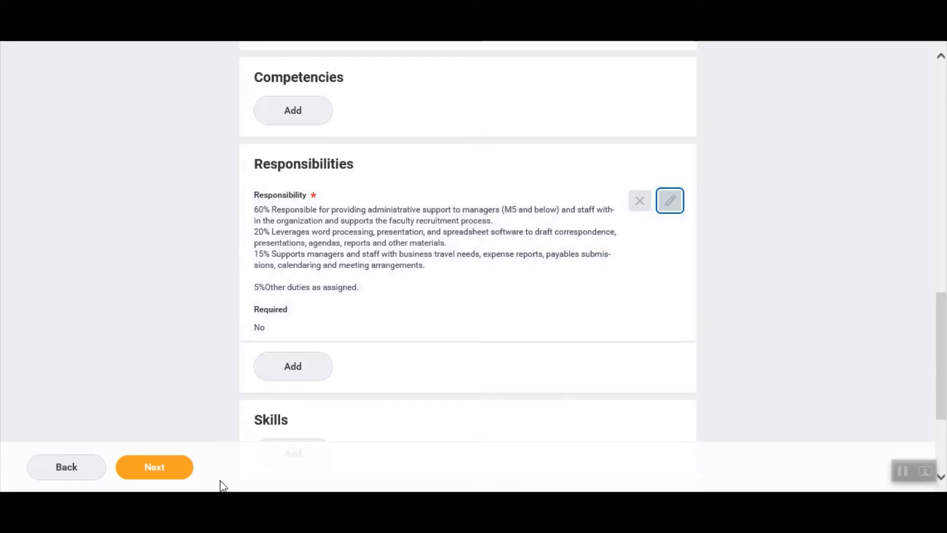
Advance the requisition to the Organizations step and dismiss the help popup.
{"action": "left_click", "coordinate": [160, 469]}
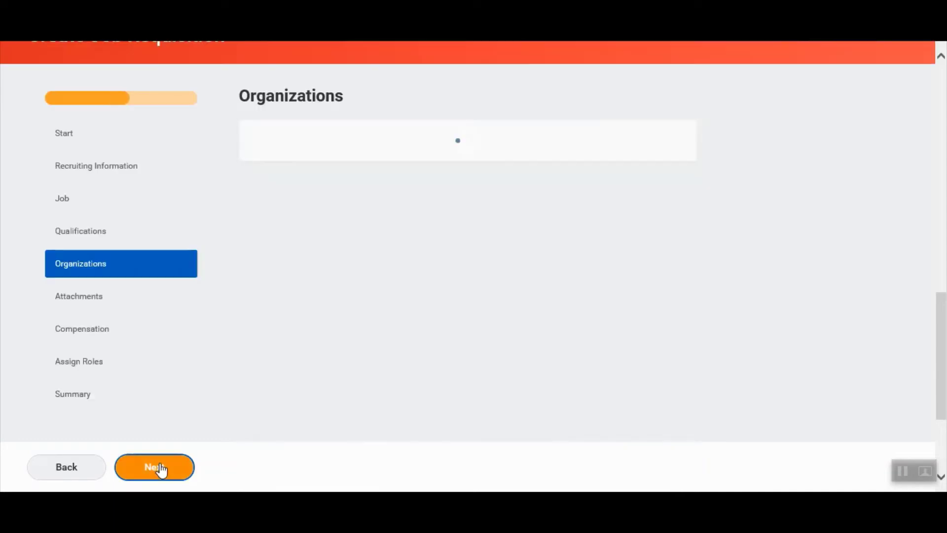
{"action": "left_click", "coordinate": [782, 283]}
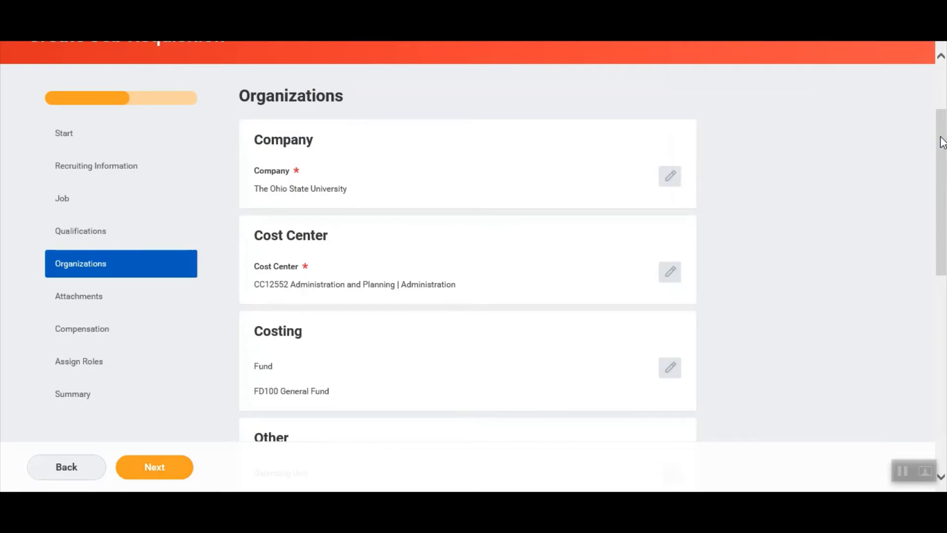
{"action": "left_click_drag", "start_coordinate": [943, 144], "coordinate": [945, 226]}
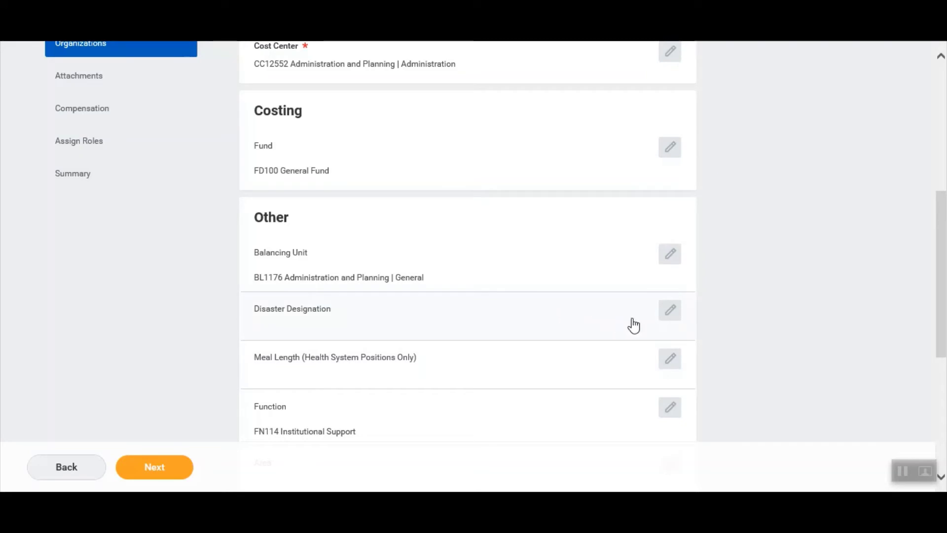
Set the position's Disaster Designation to Alternate.
{"action": "left_click", "coordinate": [669, 315]}
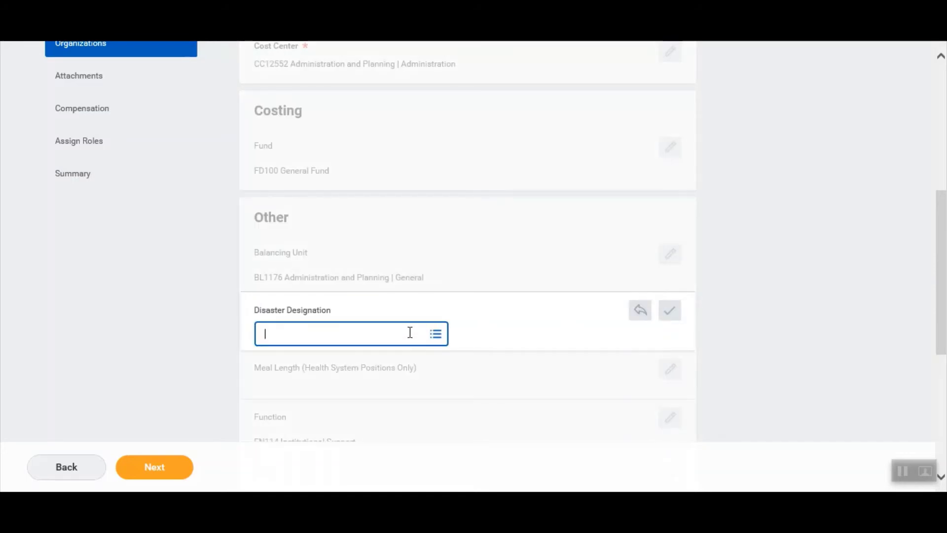
{"action": "left_click", "coordinate": [410, 332]}
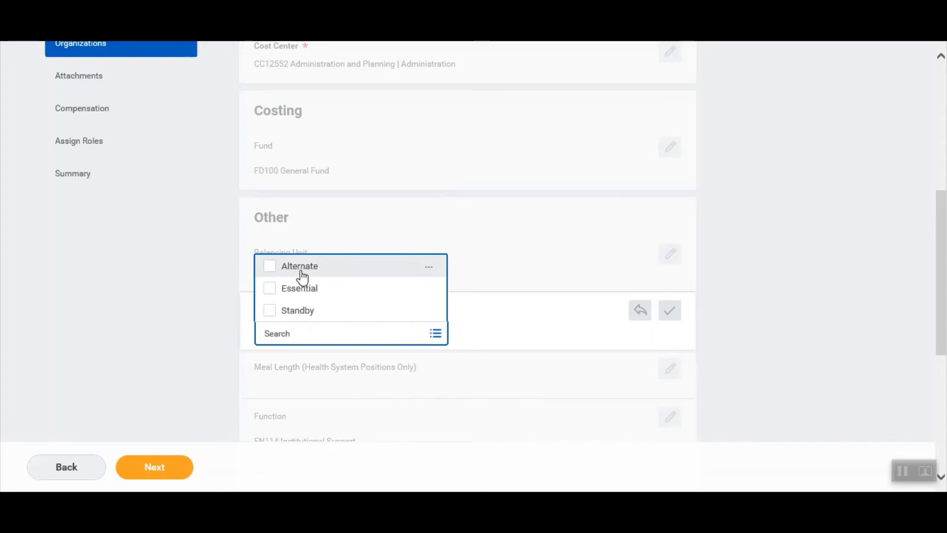
{"action": "left_click", "coordinate": [302, 272]}
{"action": "left_click", "coordinate": [746, 331]}
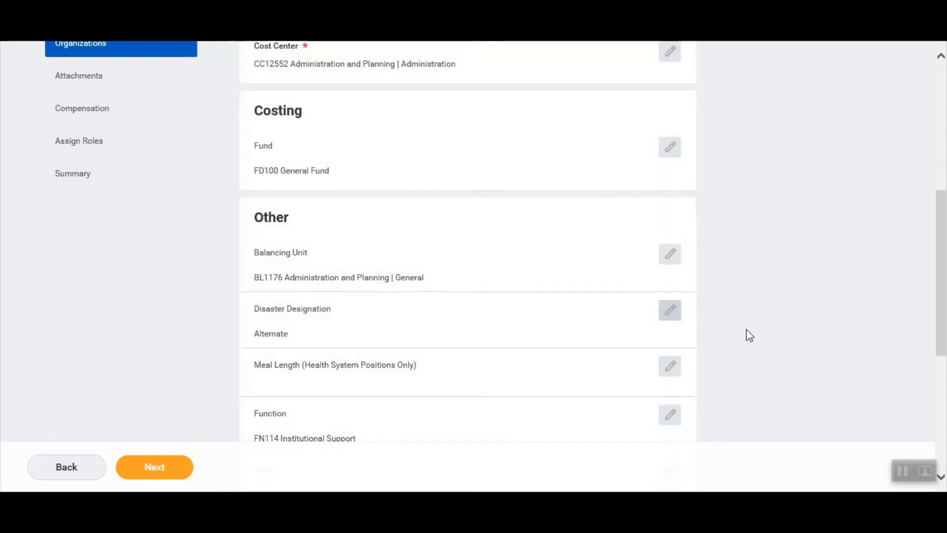
{"action": "scroll", "coordinate": [747, 329], "scroll_direction": "down", "scroll_amount": 3}
{"action": "scroll", "coordinate": [747, 329], "scroll_direction": "down", "scroll_amount": 2}
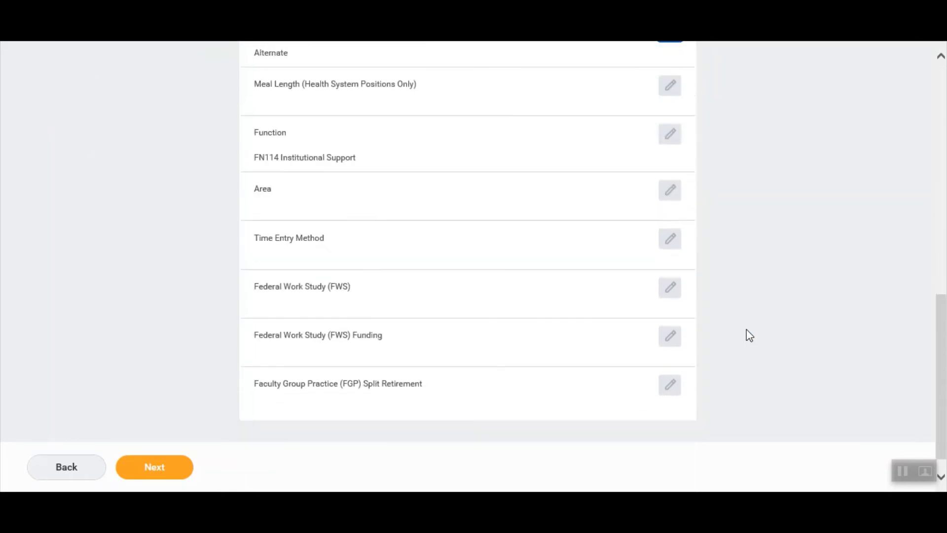
{"action": "left_click", "coordinate": [666, 242]}
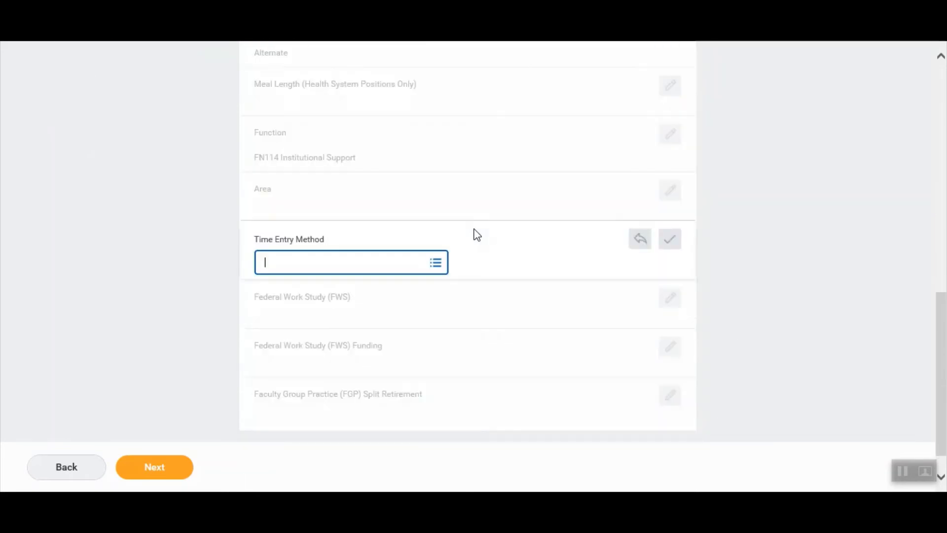
{"action": "left_click", "coordinate": [335, 265]}
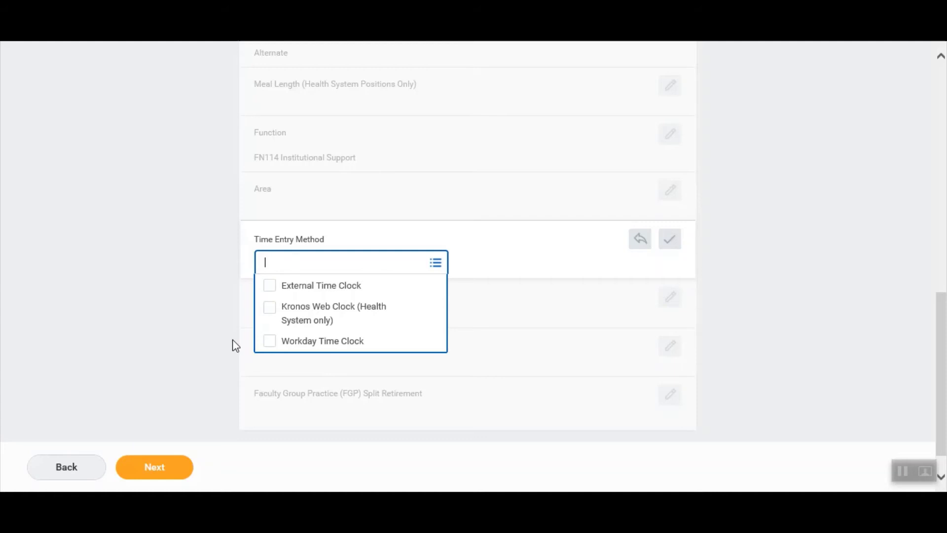
{"action": "left_click", "coordinate": [236, 346]}
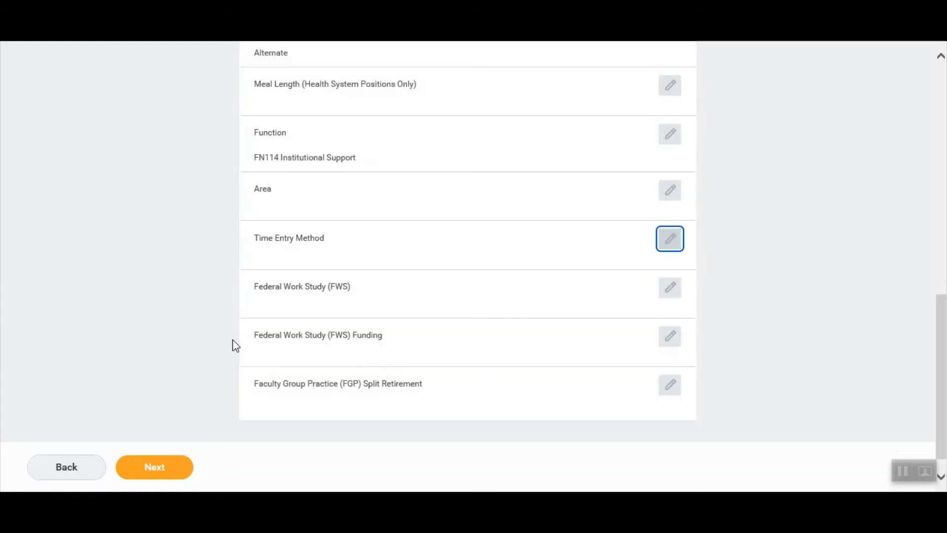
{"action": "left_click", "coordinate": [198, 308]}
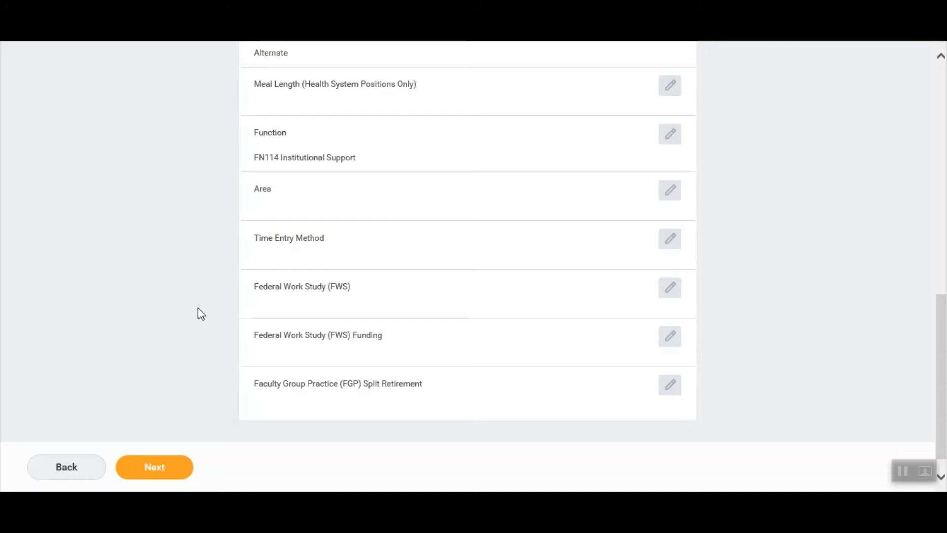
Pass Attachments with no documents to reach Compensation, showing a 10.58–240.38 USD hourly range.
{"action": "left_click", "coordinate": [174, 471]}
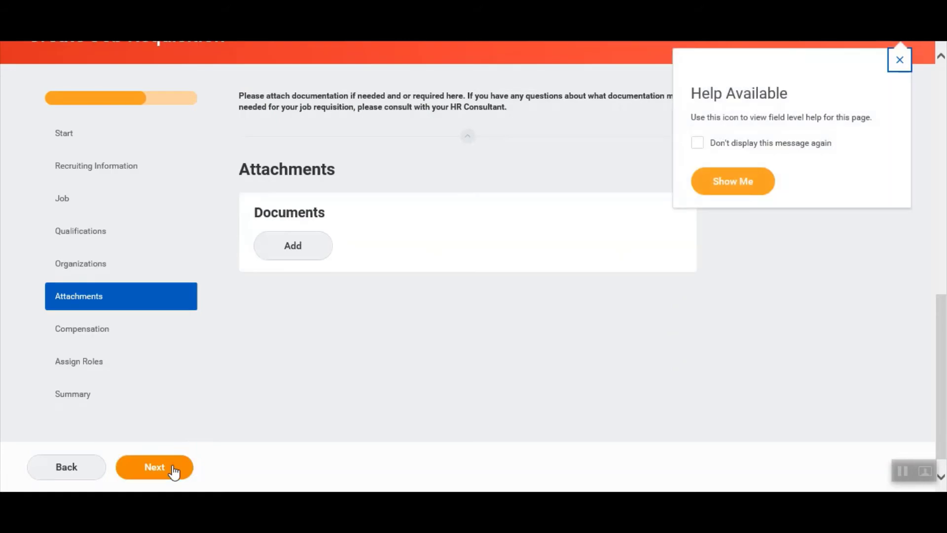
{"action": "left_click", "coordinate": [409, 396]}
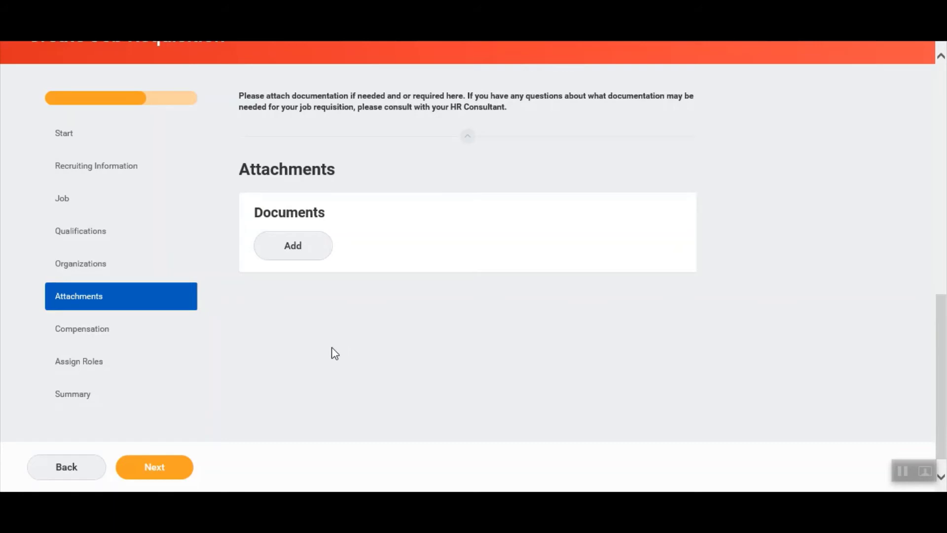
{"action": "left_click", "coordinate": [163, 469]}
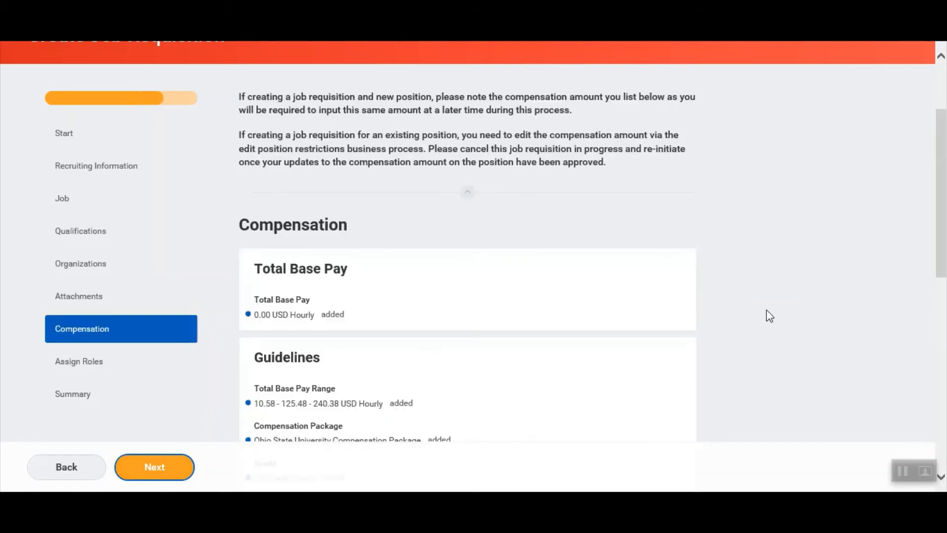
Change the Hourly pay amount from 0.00 to 18.00 USD.
{"action": "scroll", "coordinate": [769, 316], "scroll_direction": "down", "scroll_amount": 2}
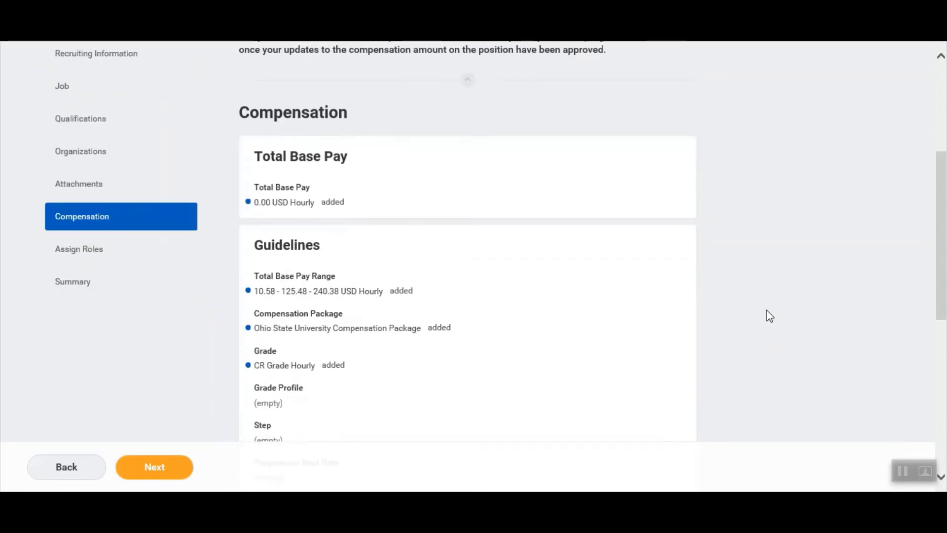
{"action": "scroll", "coordinate": [769, 315], "scroll_direction": "down", "scroll_amount": 4}
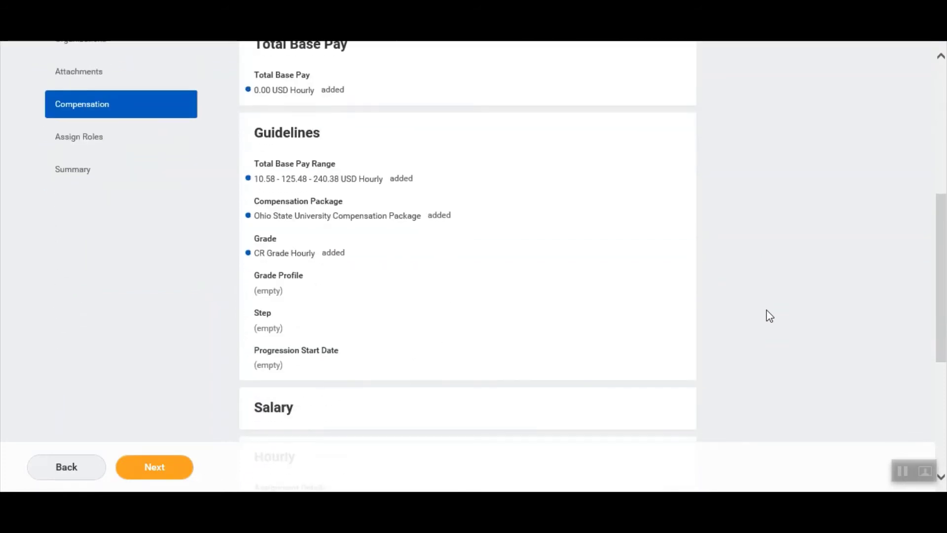
{"action": "scroll", "coordinate": [769, 315], "scroll_direction": "down", "scroll_amount": 3}
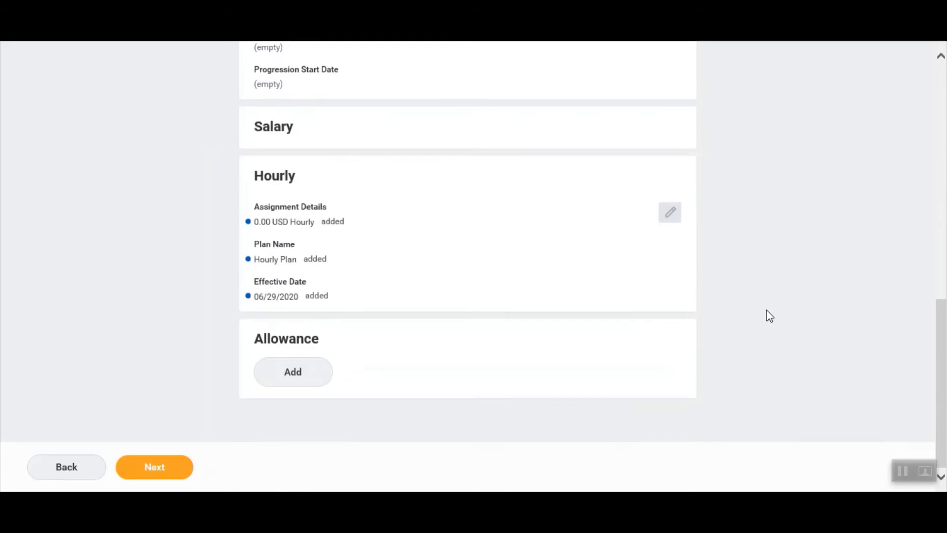
{"action": "left_click", "coordinate": [671, 212]}
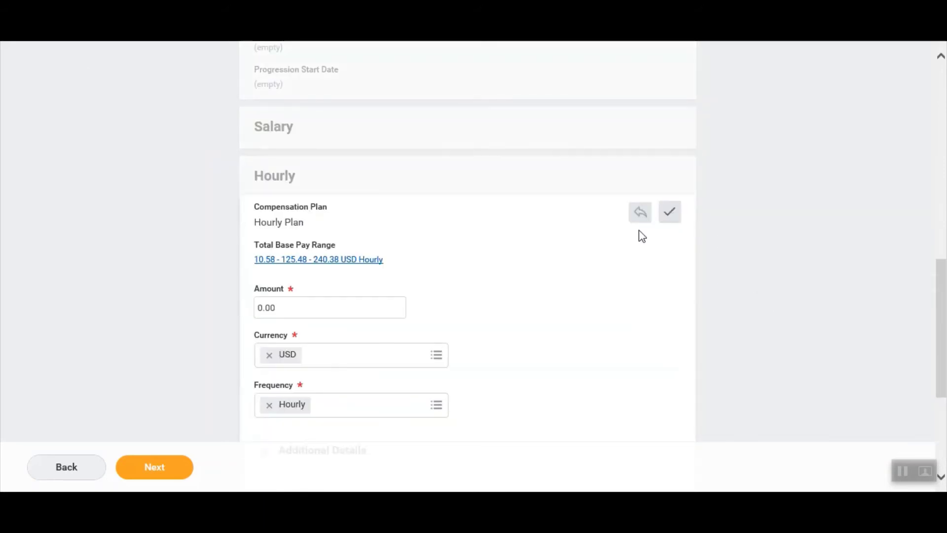
{"action": "left_click", "coordinate": [354, 314]}
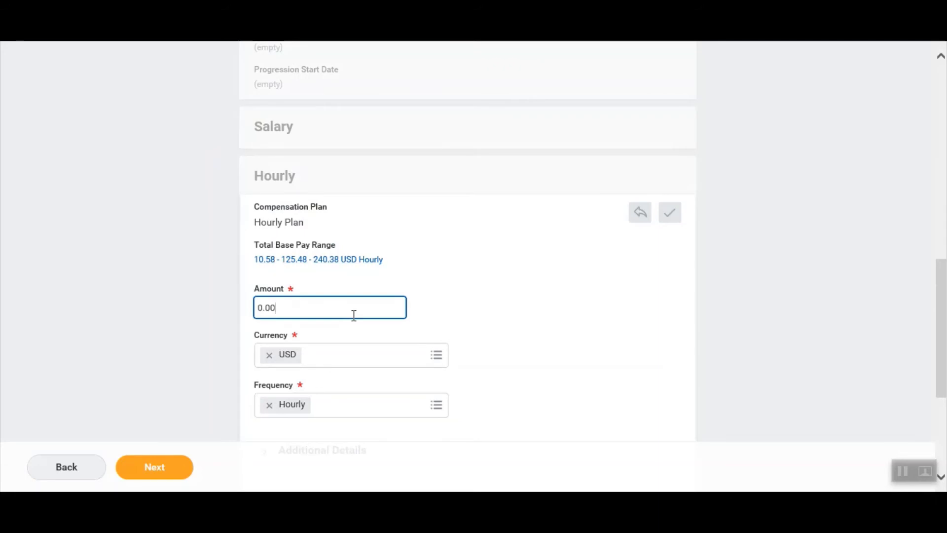
{"action": "key", "text": "BackSpace"}
{"action": "key", "text": "BackSpace"}
{"action": "key", "text": "BackSpace"}
{"action": "key", "text": "BackSpace"}
{"action": "type", "text": "18.00"}
{"action": "left_click", "coordinate": [669, 214]}
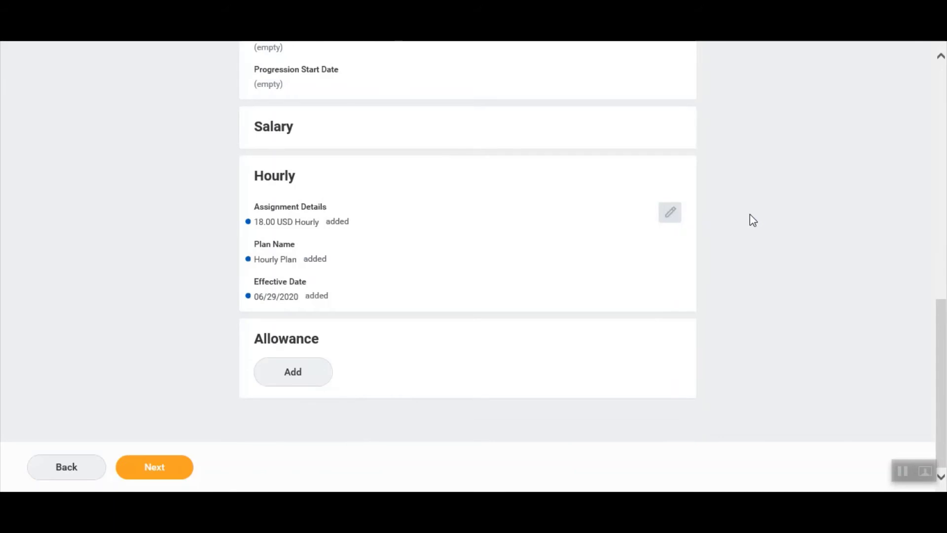
Continue the requisition to the Assign Roles step.
{"action": "scroll", "coordinate": [750, 214], "scroll_direction": "up", "scroll_amount": 5}
{"action": "scroll", "coordinate": [749, 214], "scroll_direction": "up", "scroll_amount": 1}
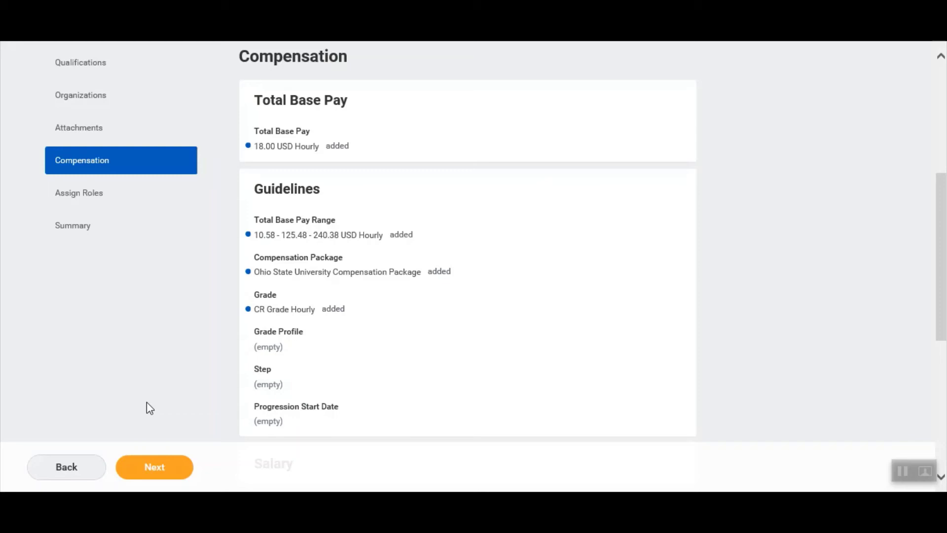
{"action": "left_click", "coordinate": [152, 466]}
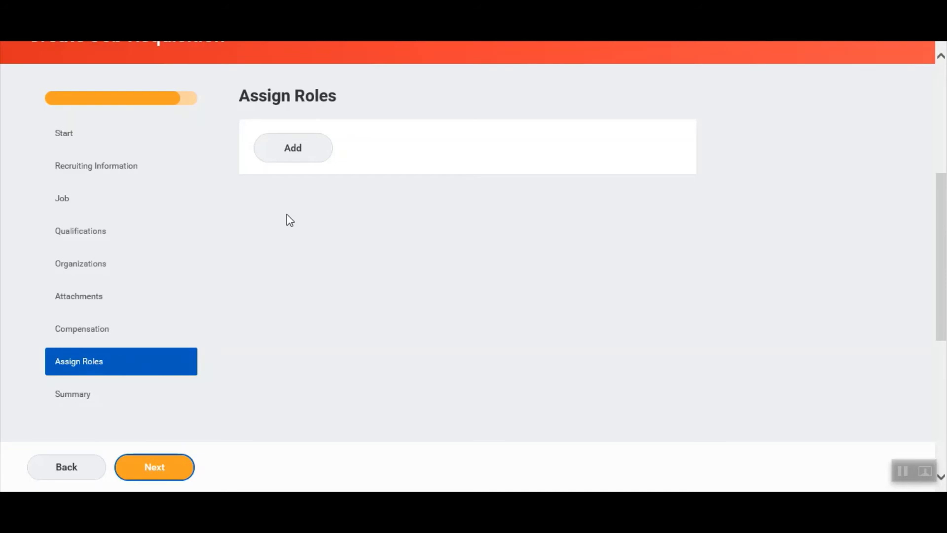
Assign Recruiter for Job Requisition to the training recruiter, then proceed to the Summary.
{"action": "left_click", "coordinate": [293, 157]}
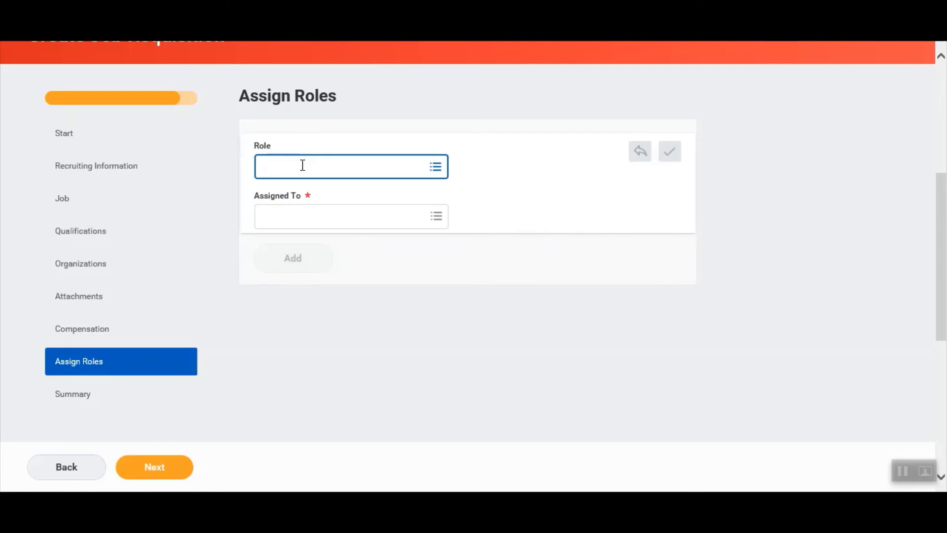
{"action": "left_click", "coordinate": [303, 166]}
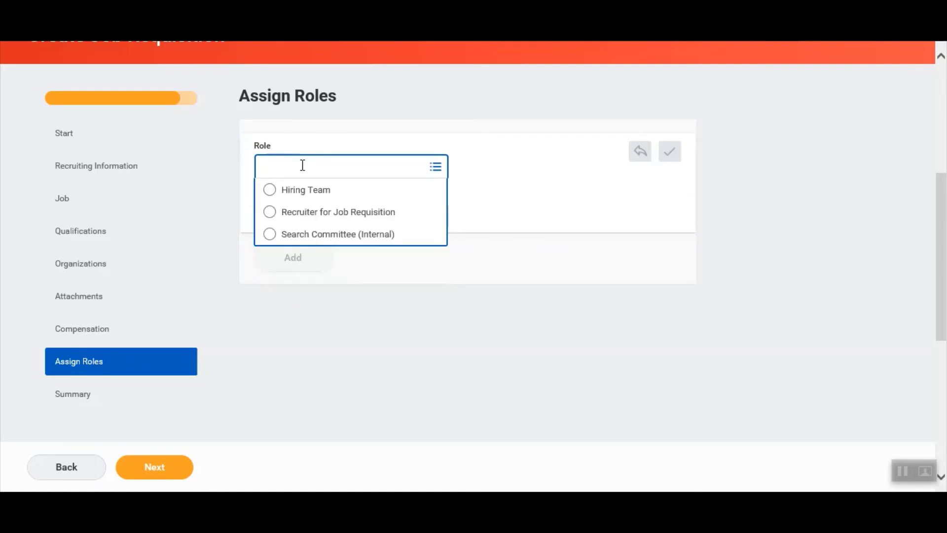
{"action": "left_click", "coordinate": [351, 212]}
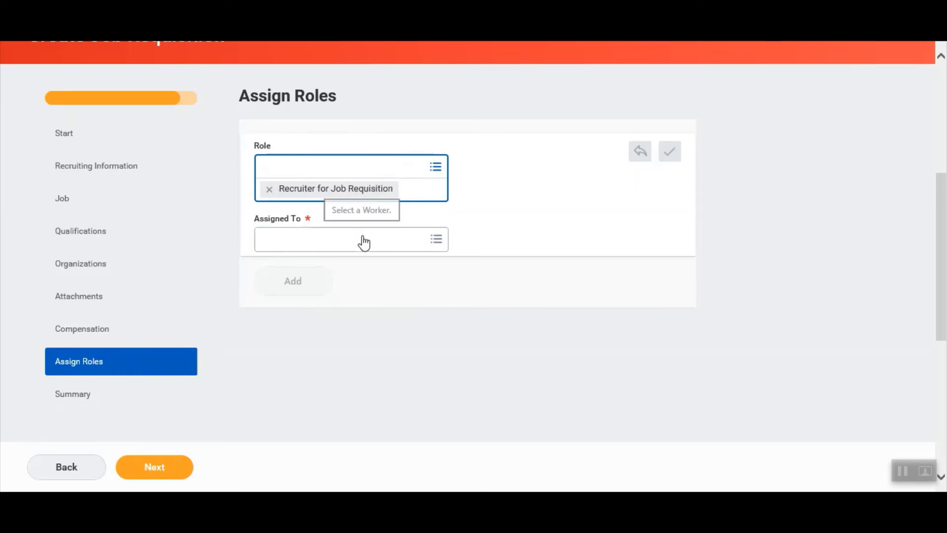
{"action": "left_click", "coordinate": [362, 238]}
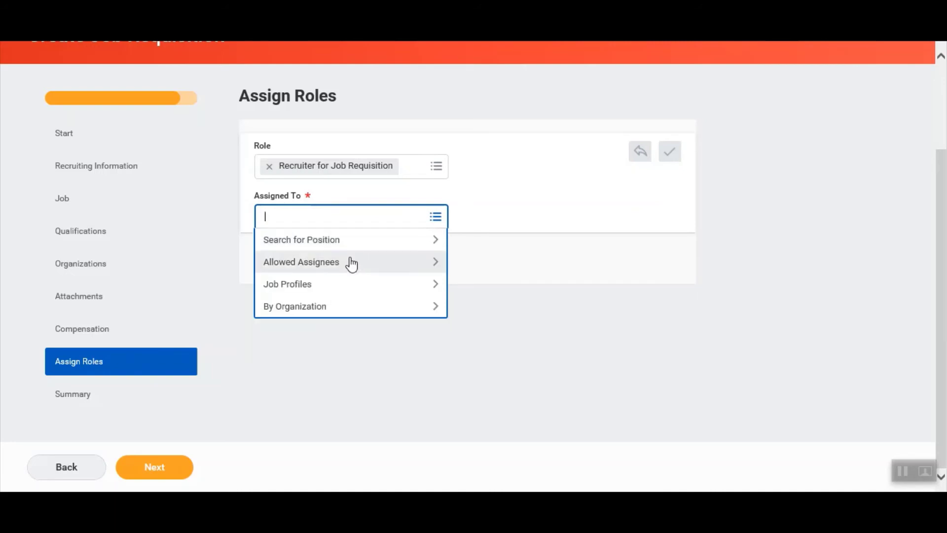
{"action": "left_click", "coordinate": [350, 259]}
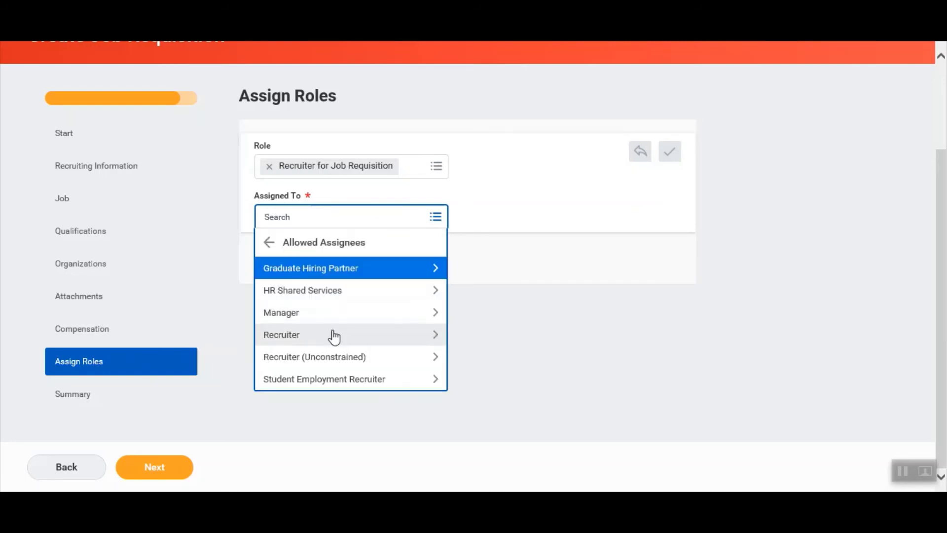
{"action": "left_click", "coordinate": [336, 334]}
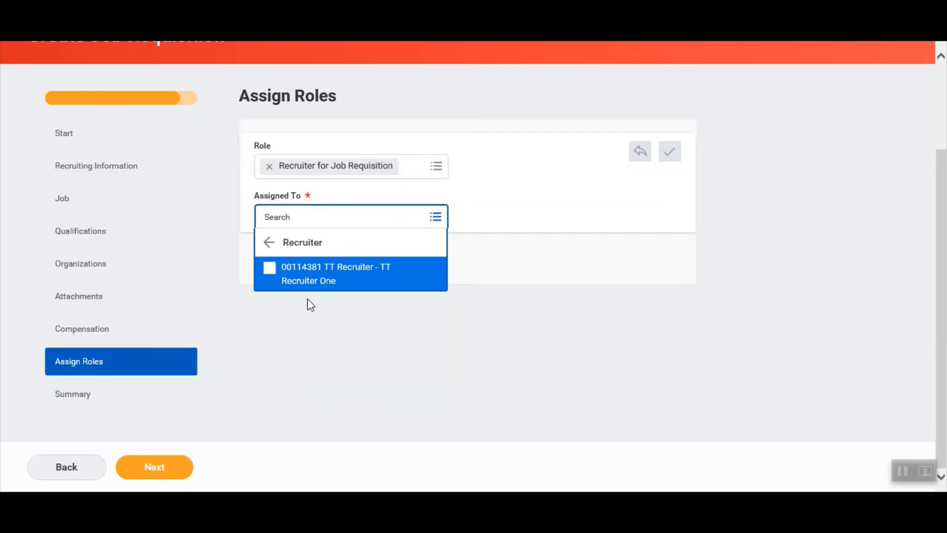
{"action": "left_click", "coordinate": [306, 281]}
{"action": "left_click", "coordinate": [172, 476]}
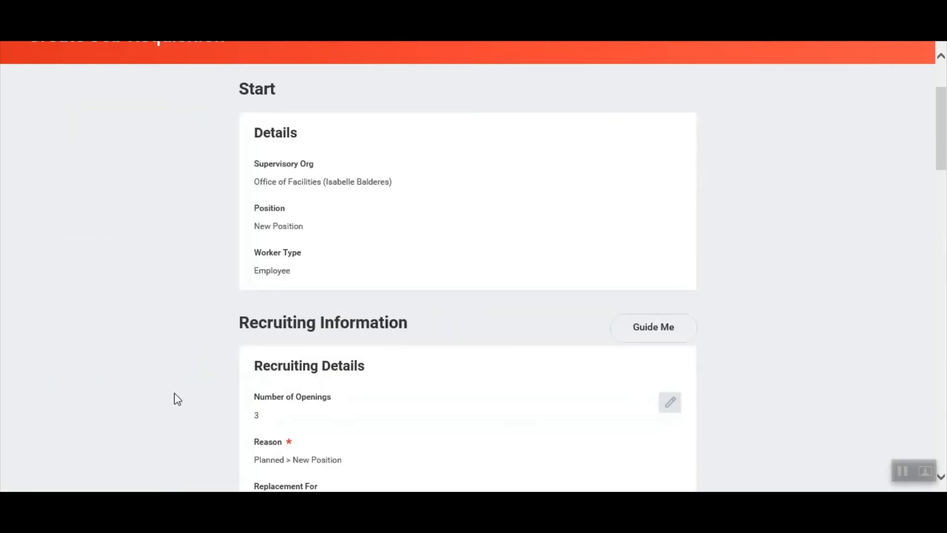
Scroll the summary to review the BPOADMT1 profile, job family and posting location.
{"action": "scroll", "coordinate": [190, 290], "scroll_direction": "down", "scroll_amount": 3}
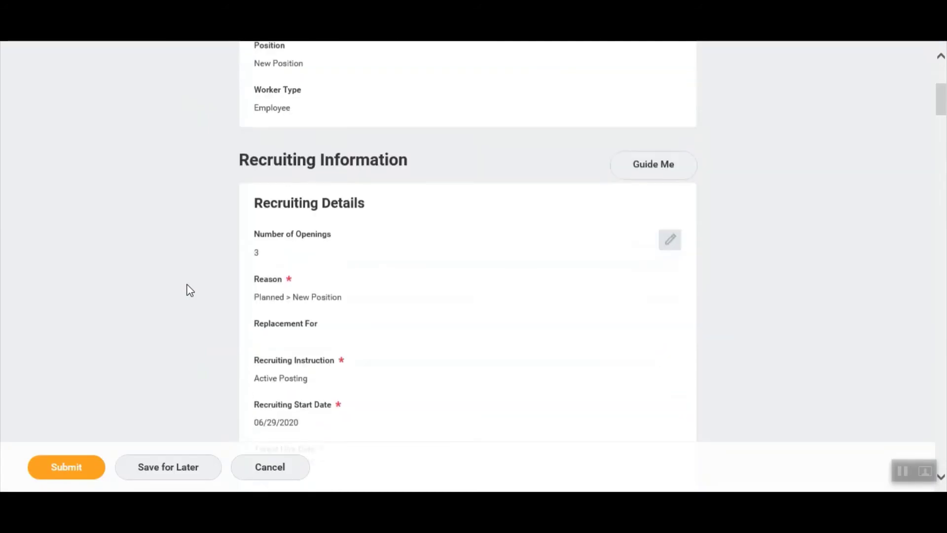
{"action": "scroll", "coordinate": [190, 290], "scroll_direction": "down", "scroll_amount": 6}
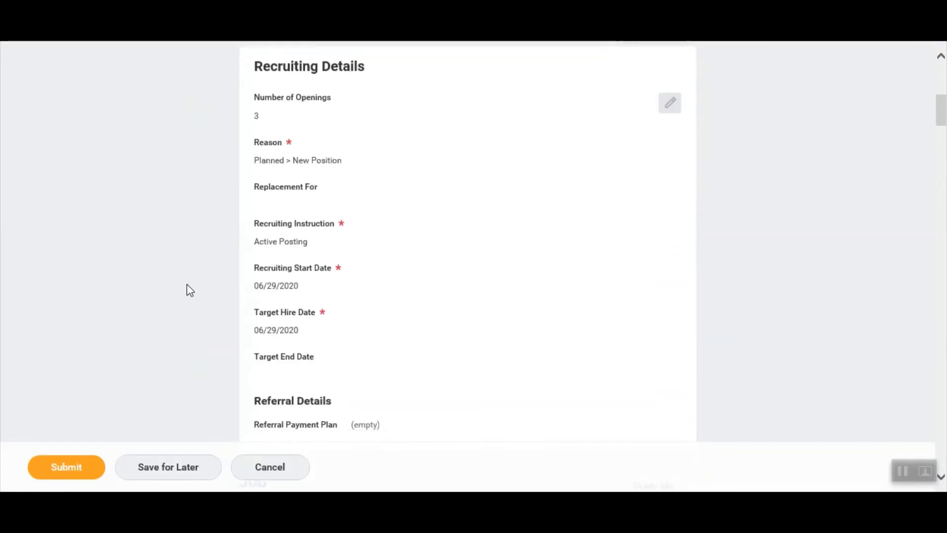
{"action": "scroll", "coordinate": [189, 290], "scroll_direction": "down", "scroll_amount": 10}
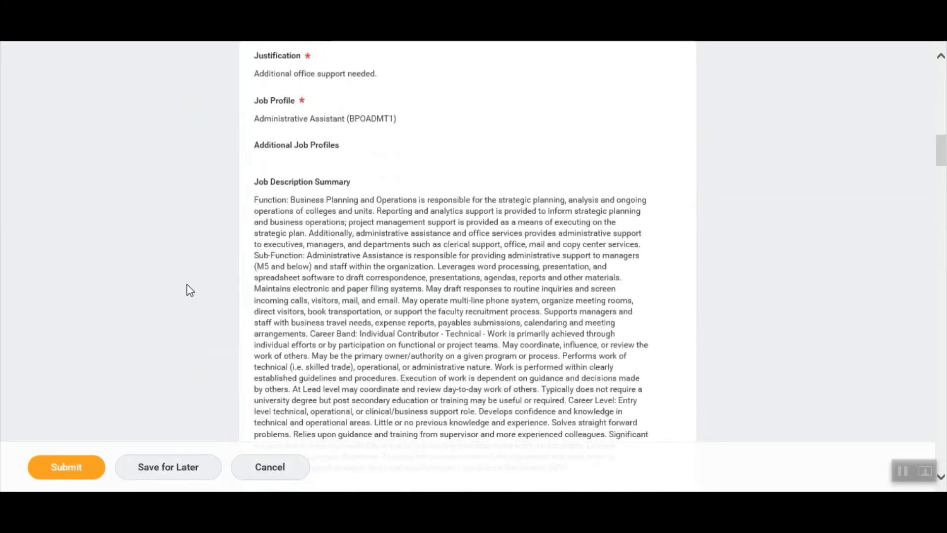
{"action": "scroll", "coordinate": [190, 290], "scroll_direction": "down", "scroll_amount": 7}
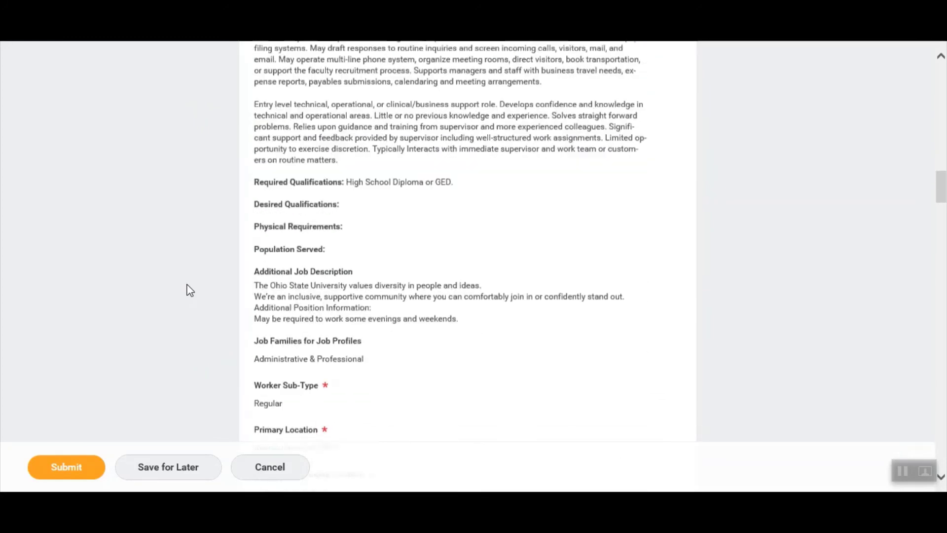
Submit the Administrative Assistant requisition and go back to the TRAINING home page.
{"action": "left_click", "coordinate": [67, 467]}
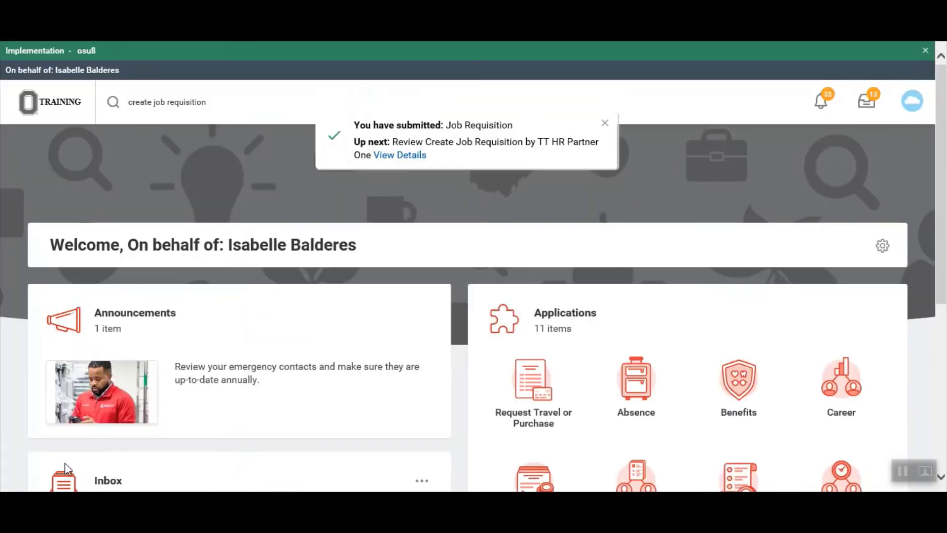
{"action": "left_click", "coordinate": [51, 111]}
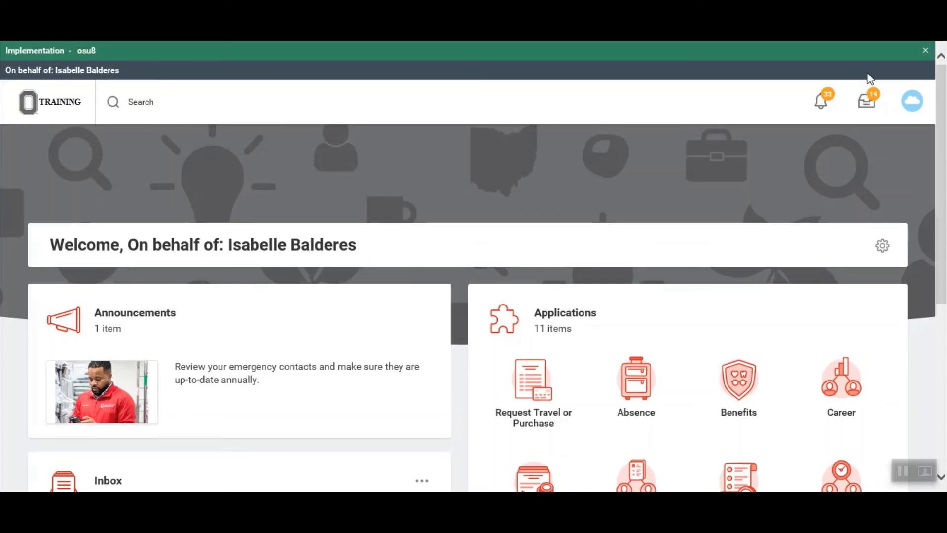
Open the inbox task 'Assign Organizations: Create Position: Administrative Assistant' and view its Other section.
{"action": "left_click", "coordinate": [869, 80]}
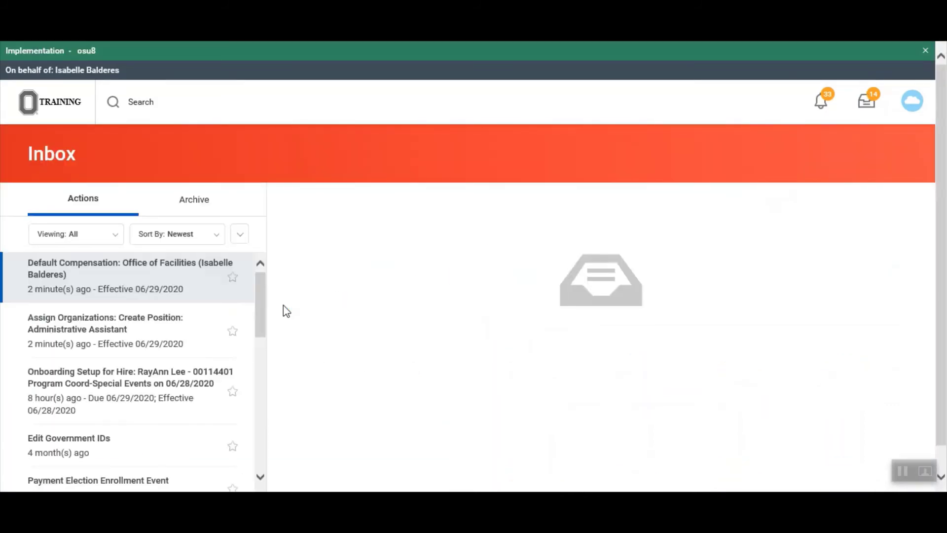
{"action": "left_click", "coordinate": [150, 341]}
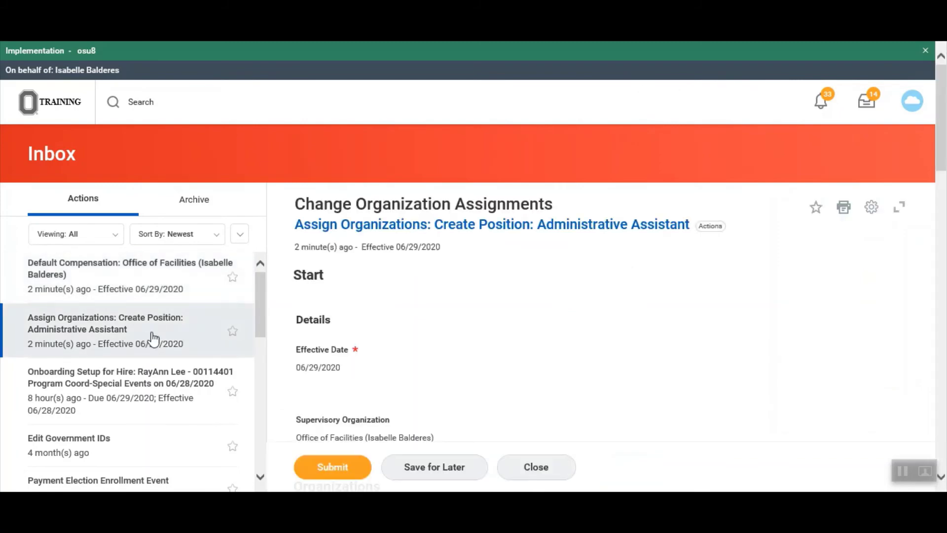
{"action": "left_click_drag", "start_coordinate": [942, 143], "coordinate": [943, 210]}
{"action": "left_click_drag", "start_coordinate": [945, 226], "coordinate": [945, 287]}
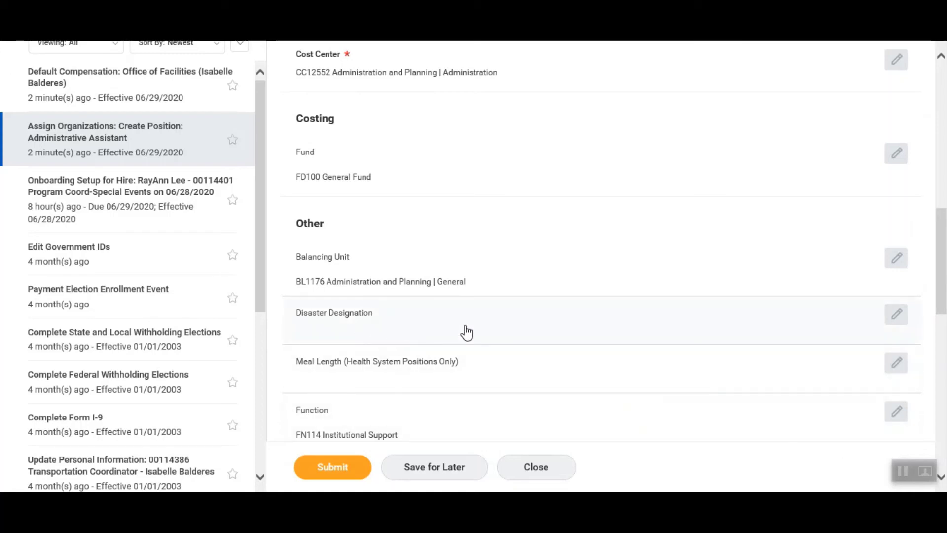
Choose Alternate as Disaster Designation, then review the Balancing Unit and FN114 fields.
{"action": "left_click", "coordinate": [897, 314]}
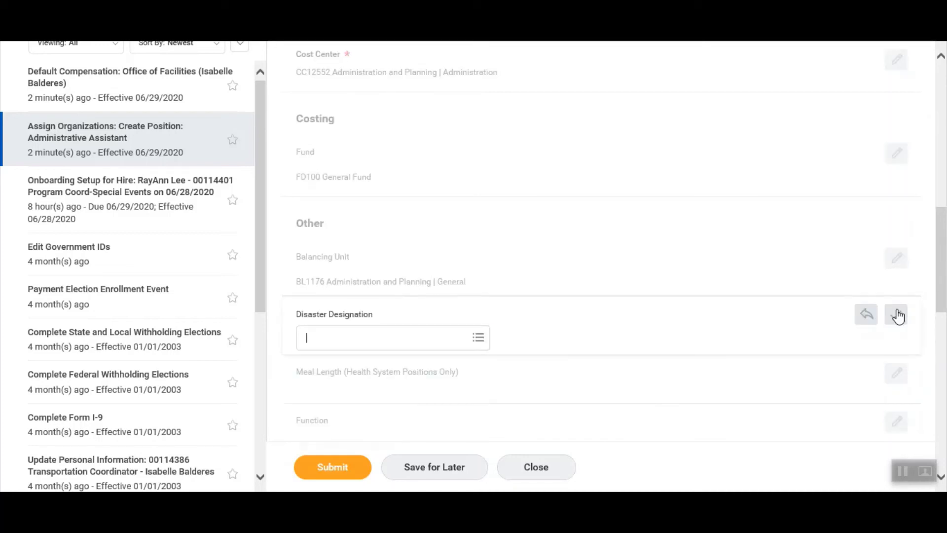
{"action": "left_click", "coordinate": [449, 333]}
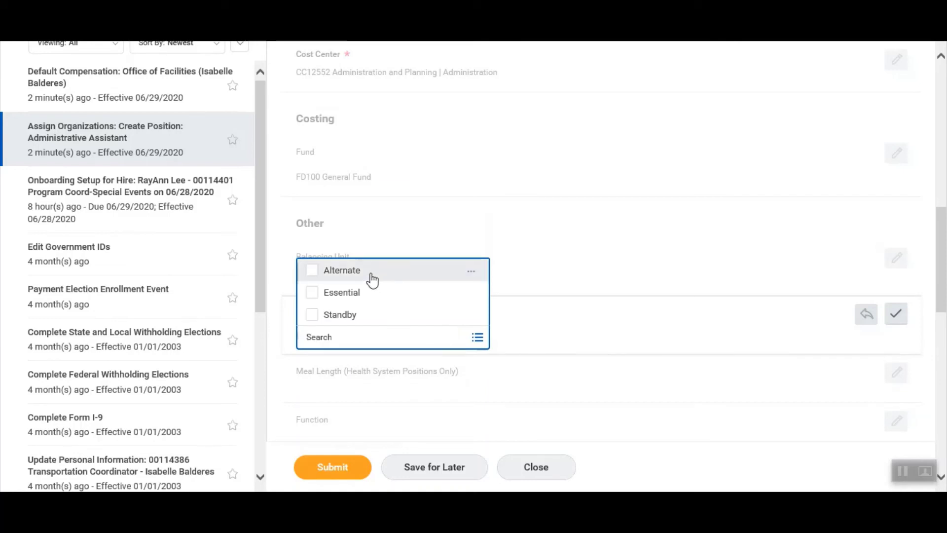
{"action": "left_click", "coordinate": [372, 280]}
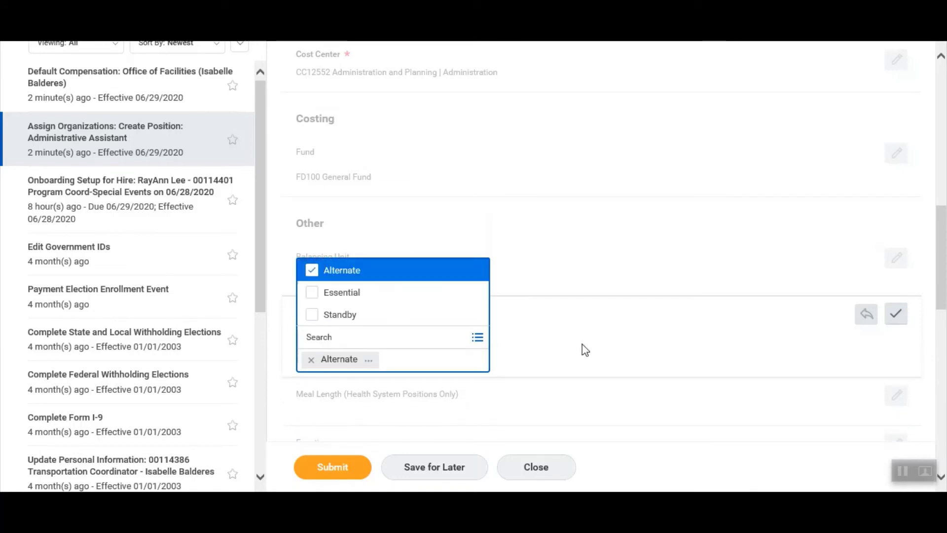
{"action": "left_click", "coordinate": [900, 320]}
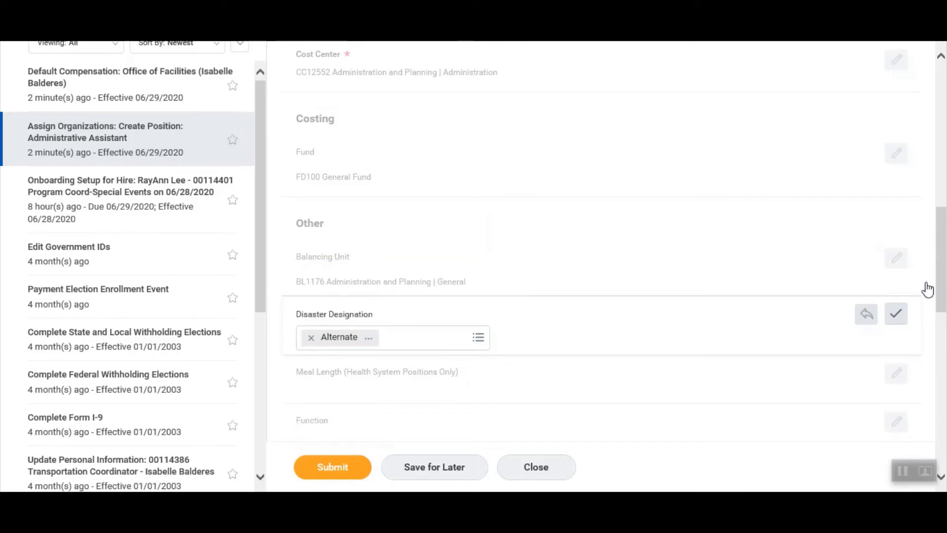
{"action": "left_click_drag", "start_coordinate": [943, 277], "coordinate": [946, 320]}
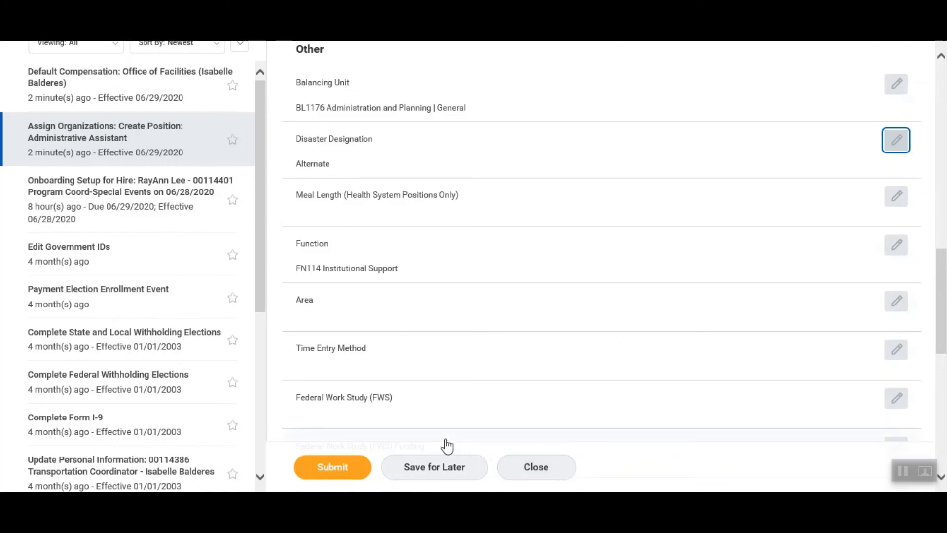
{"action": "left_click_drag", "start_coordinate": [942, 311], "coordinate": [945, 230]}
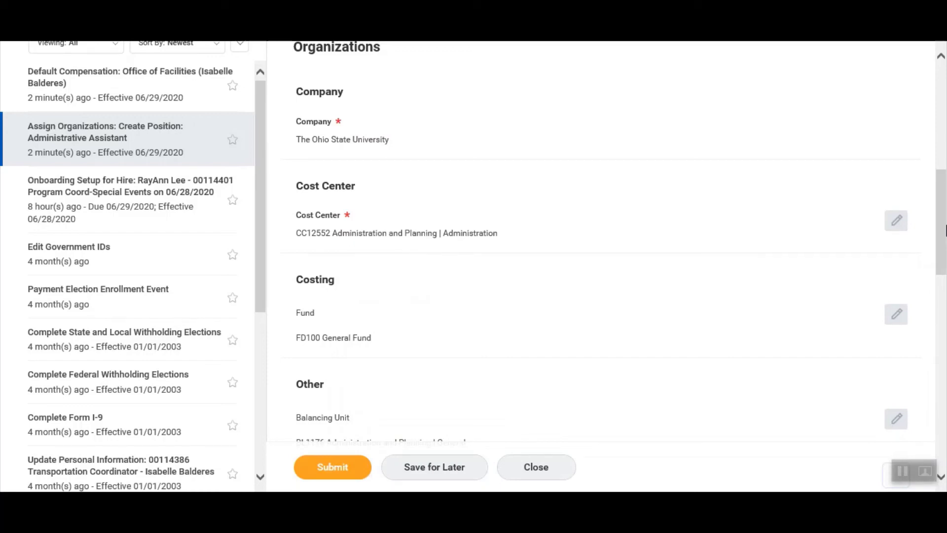
{"action": "left_click_drag", "start_coordinate": [945, 229], "coordinate": [945, 336]}
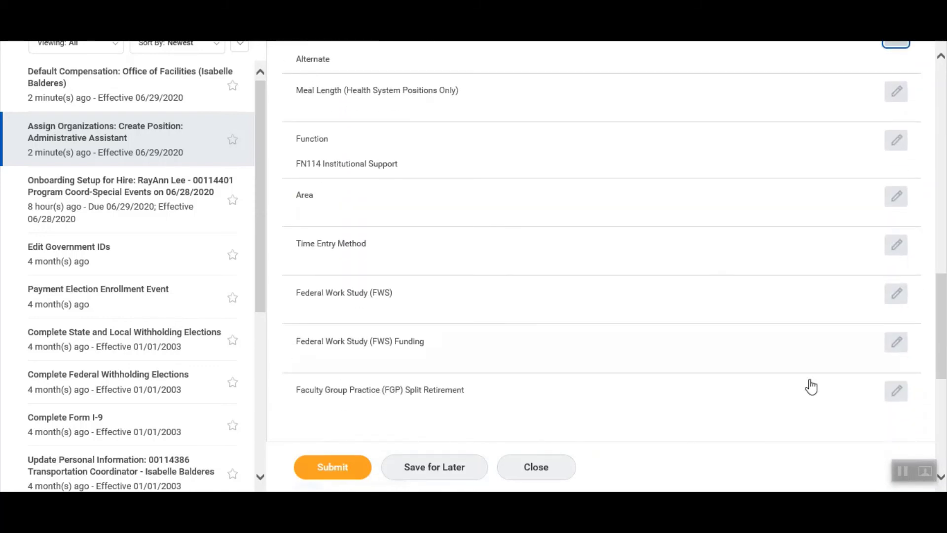
Submit the organization assignments and open the Default Compensation task.
{"action": "left_click", "coordinate": [308, 477]}
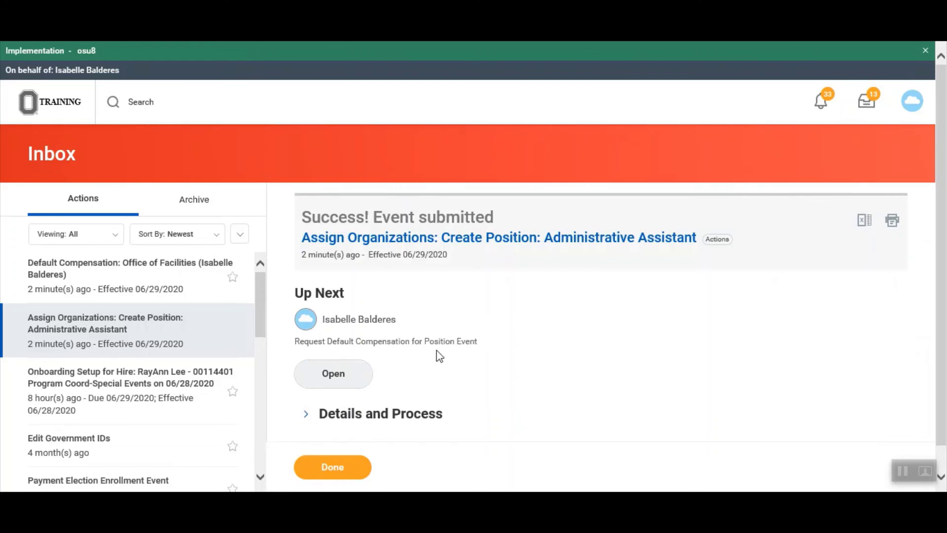
{"action": "left_click", "coordinate": [357, 377]}
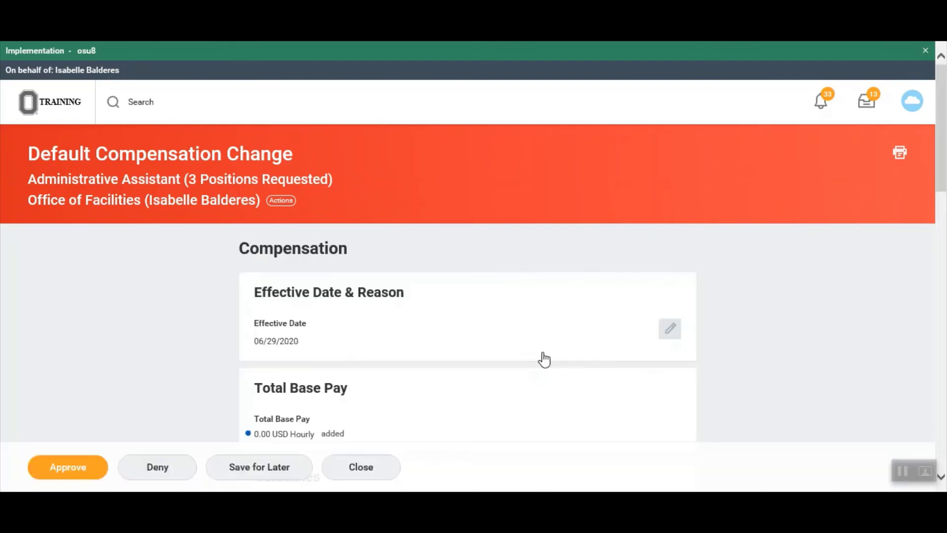
{"action": "left_click_drag", "start_coordinate": [938, 183], "coordinate": [729, 340]}
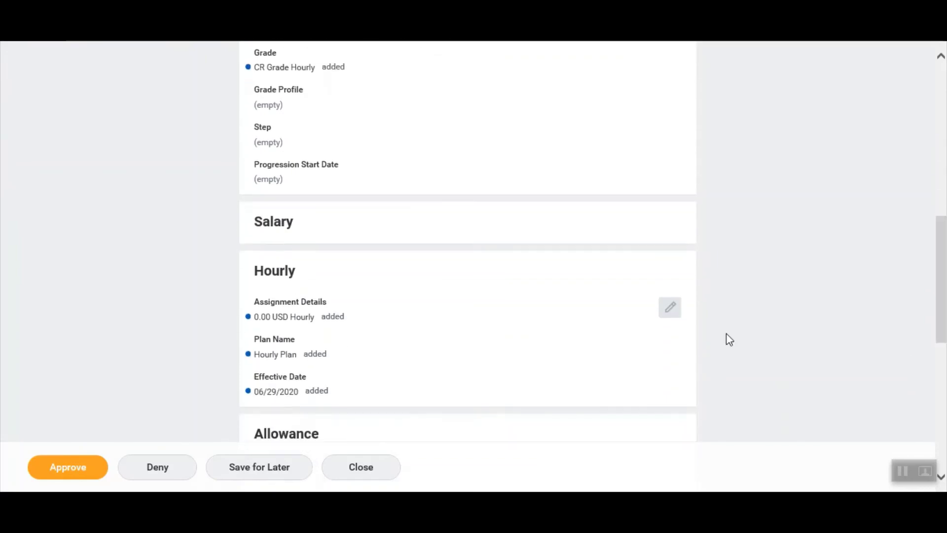
Set the Hourly Plan amount to 18.00 USD and approve the Office of Facilities event.
{"action": "left_click", "coordinate": [669, 309]}
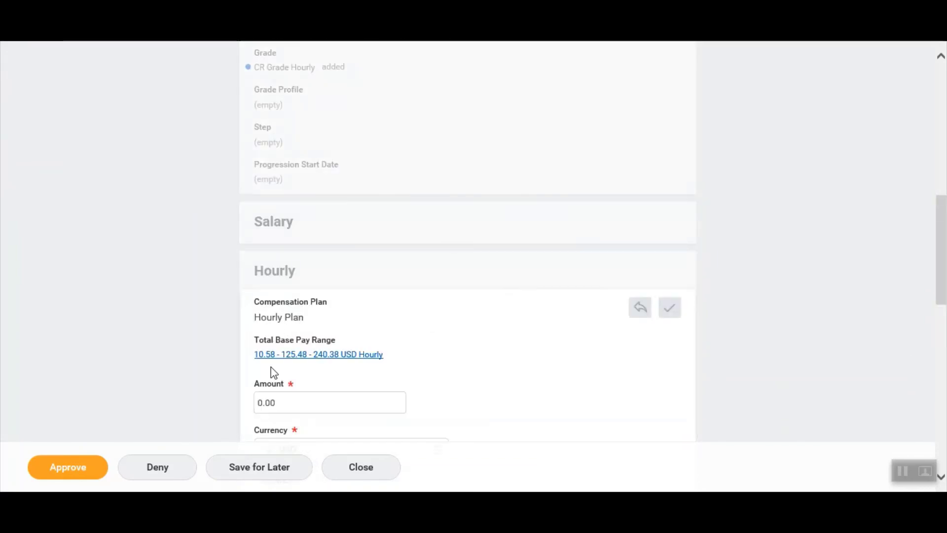
{"action": "left_click", "coordinate": [281, 405]}
{"action": "key", "text": "BackSpace"}
{"action": "key", "text": "BackSpace"}
{"action": "key", "text": "BackSpace"}
{"action": "key", "text": "BackSpace"}
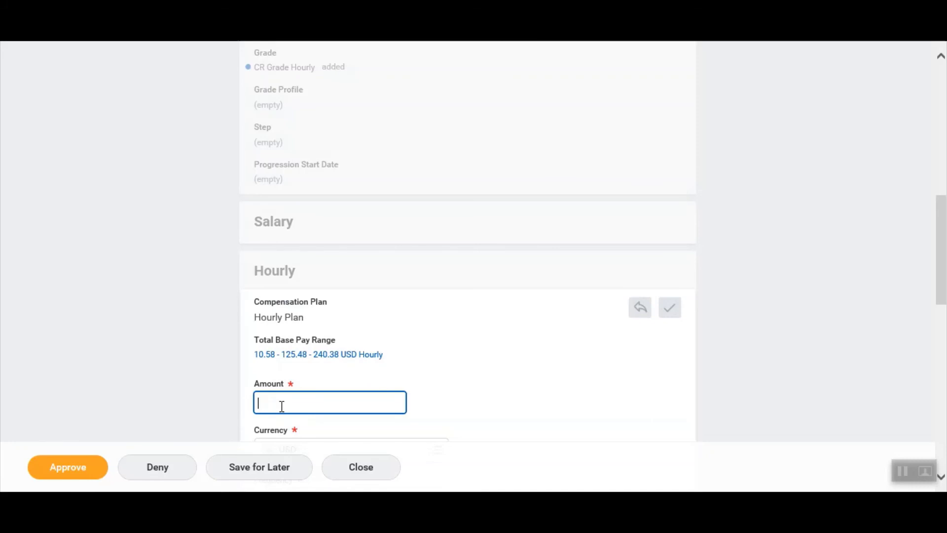
{"action": "type", "text": "18.00"}
{"action": "left_click", "coordinate": [671, 311]}
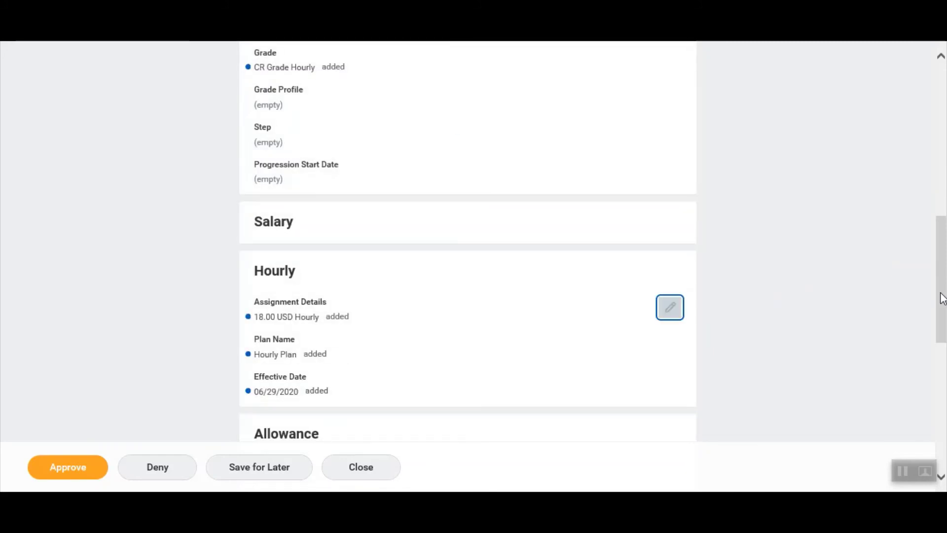
{"action": "left_click_drag", "start_coordinate": [942, 298], "coordinate": [943, 202]}
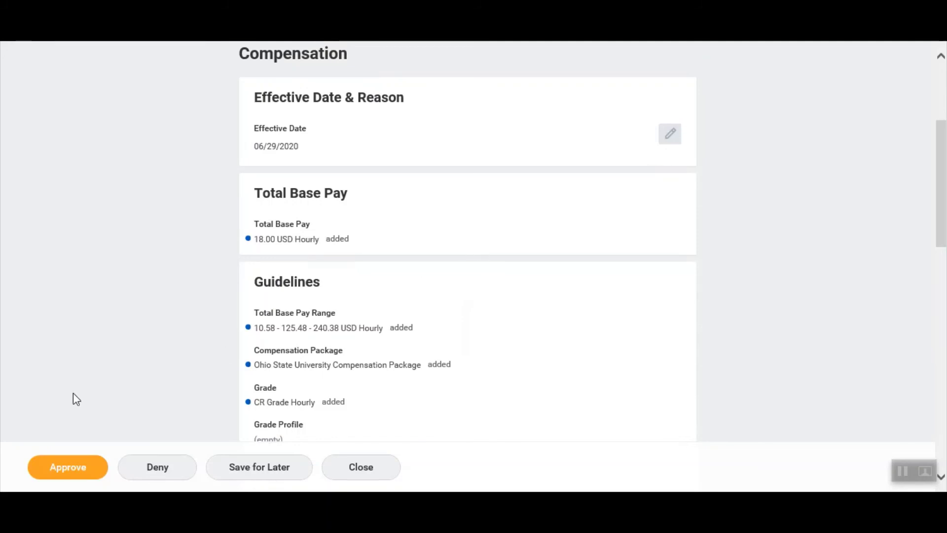
{"action": "left_click", "coordinate": [61, 464]}
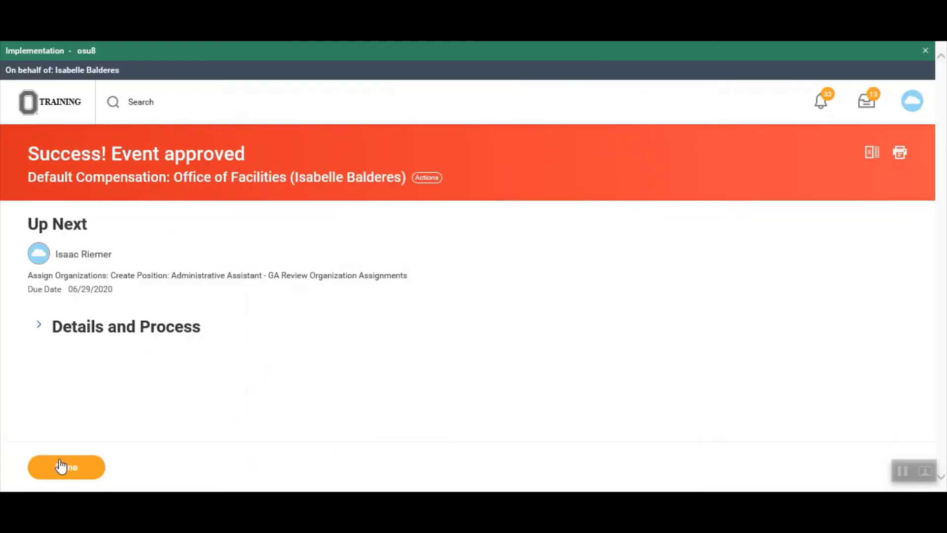
Set Nonexempt as the proposed pay group for Administrative Assistant 4 and submit.
{"action": "left_click", "coordinate": [60, 465]}
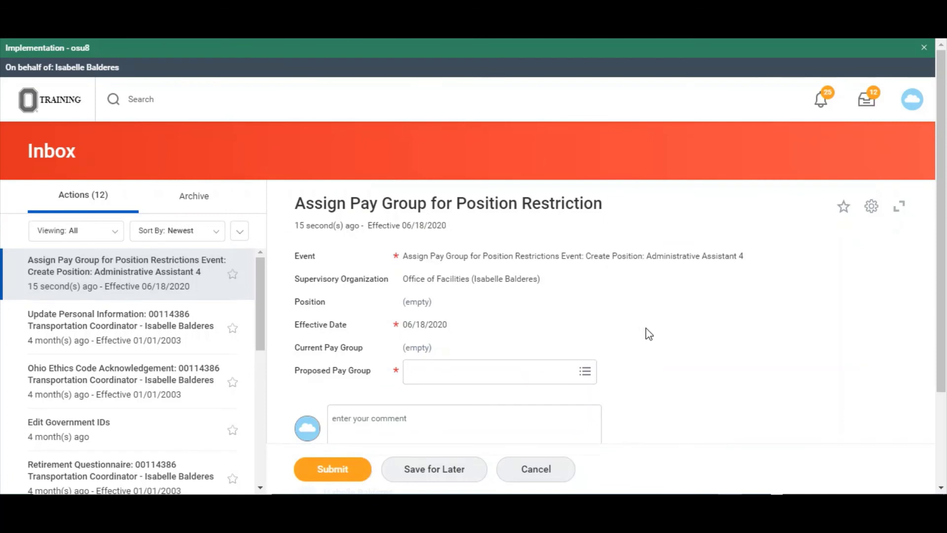
{"action": "scroll", "coordinate": [648, 334], "scroll_direction": "down", "scroll_amount": 2}
{"action": "scroll", "coordinate": [649, 334], "scroll_direction": "down", "scroll_amount": 1}
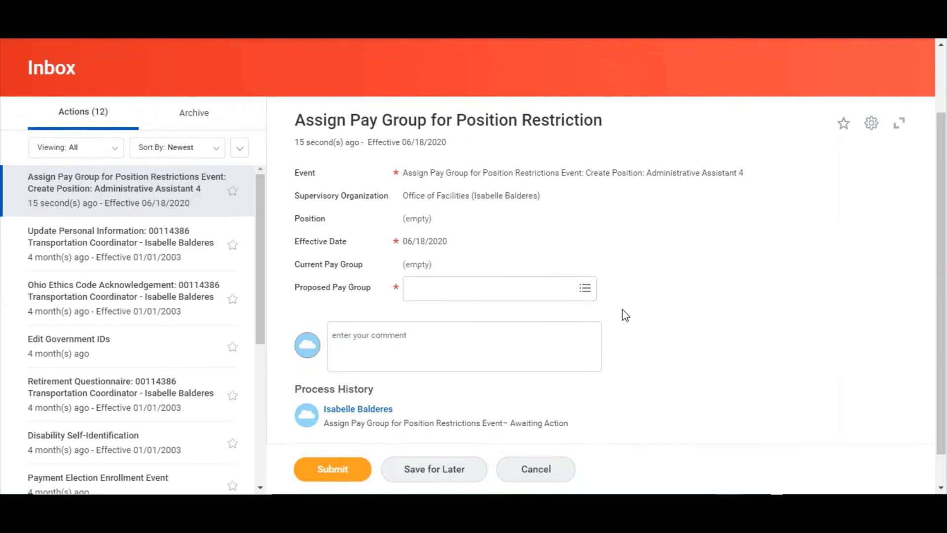
{"action": "left_click", "coordinate": [546, 295]}
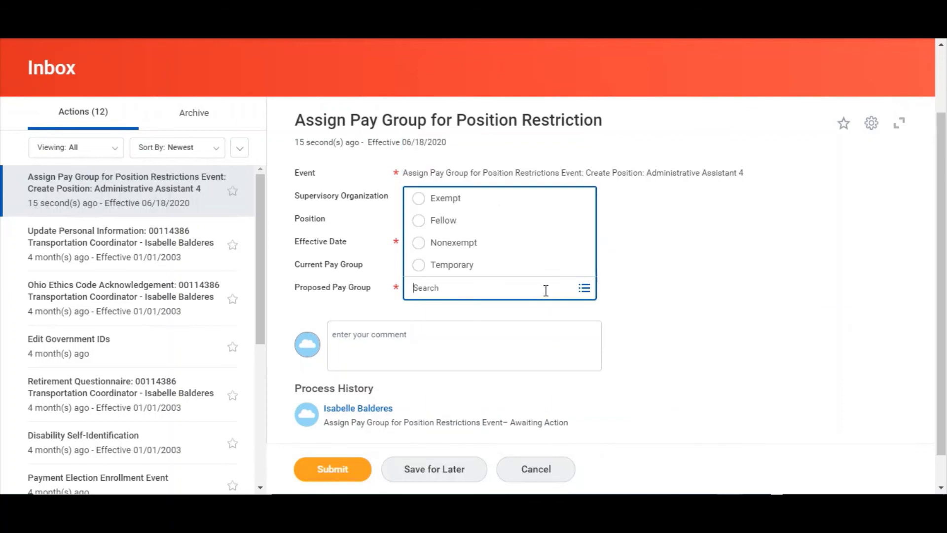
{"action": "left_click", "coordinate": [499, 243]}
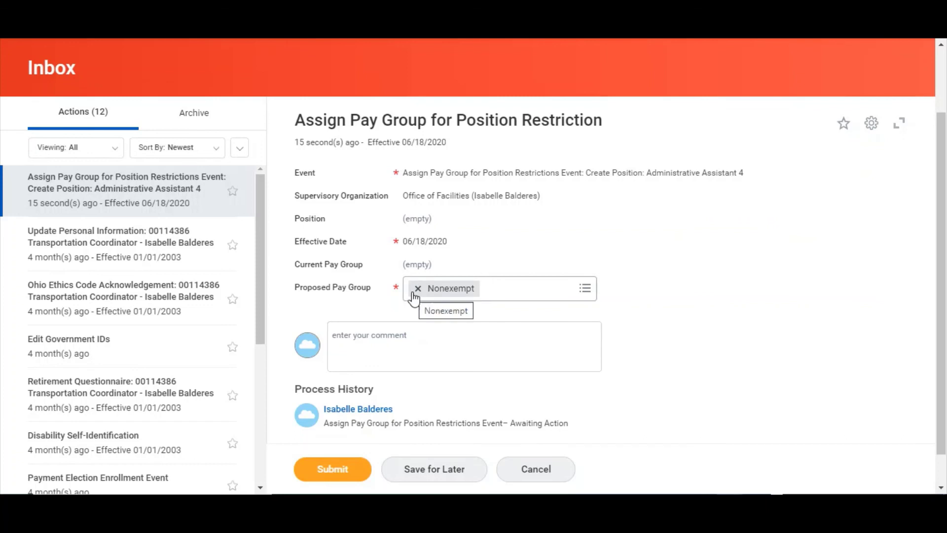
{"action": "left_click", "coordinate": [342, 470]}
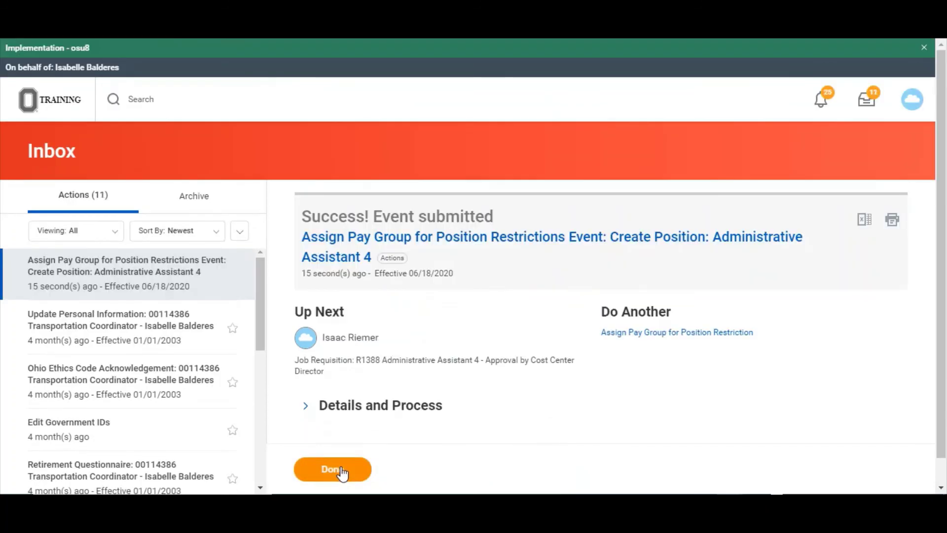
Move to the Create Position costing task and add an allocation row starting 06/18/2020.
{"action": "left_click", "coordinate": [341, 471]}
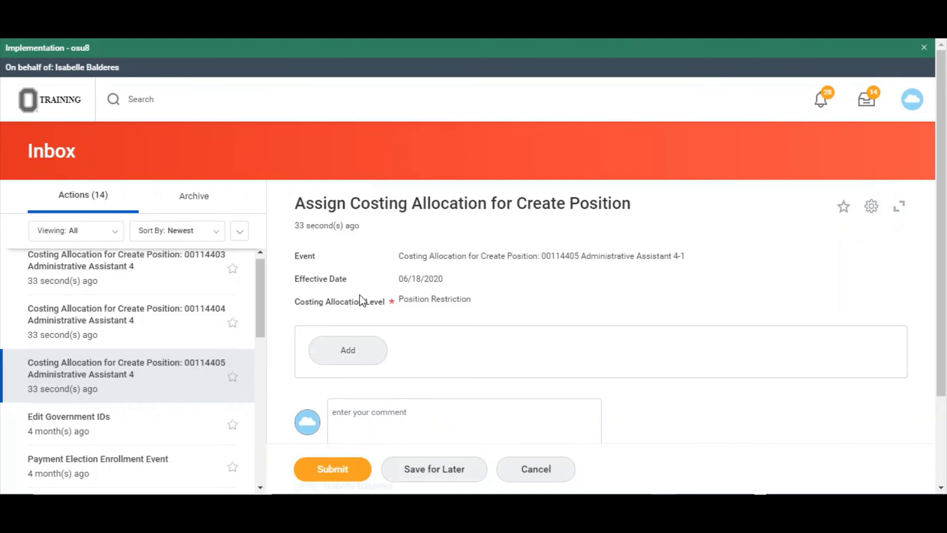
{"action": "left_click", "coordinate": [353, 352]}
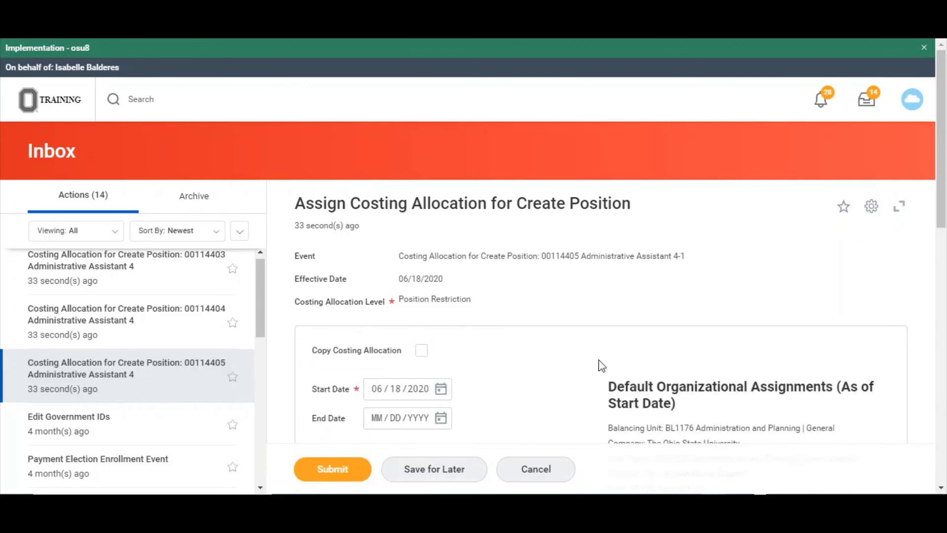
{"action": "scroll", "coordinate": [601, 365], "scroll_direction": "down", "scroll_amount": 4}
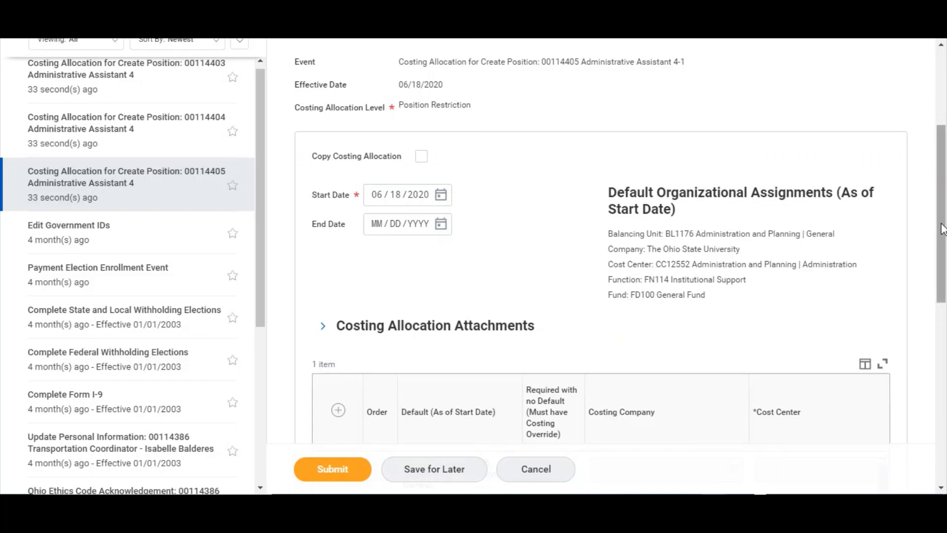
Set costing company to The Ohio State University and cost center to CC12552.
{"action": "left_click_drag", "start_coordinate": [942, 230], "coordinate": [945, 302]}
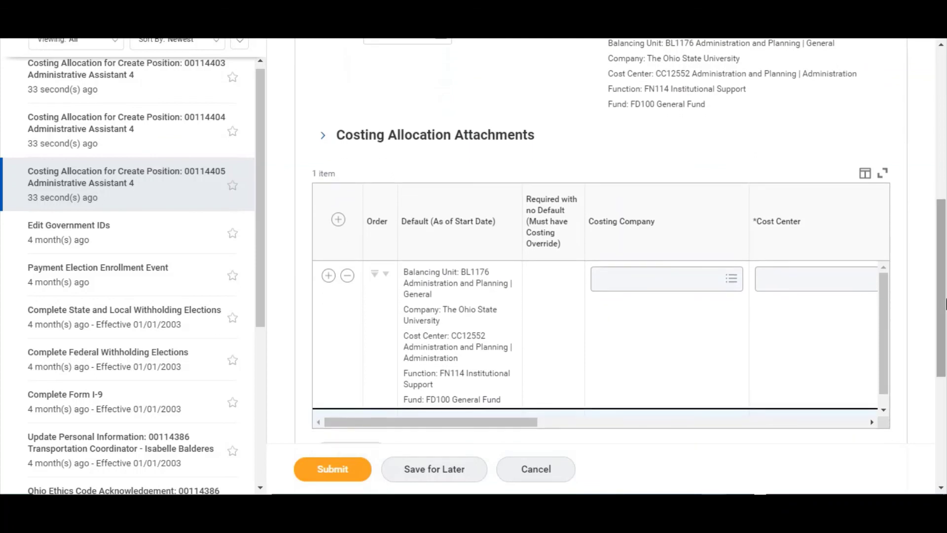
{"action": "left_click", "coordinate": [667, 290]}
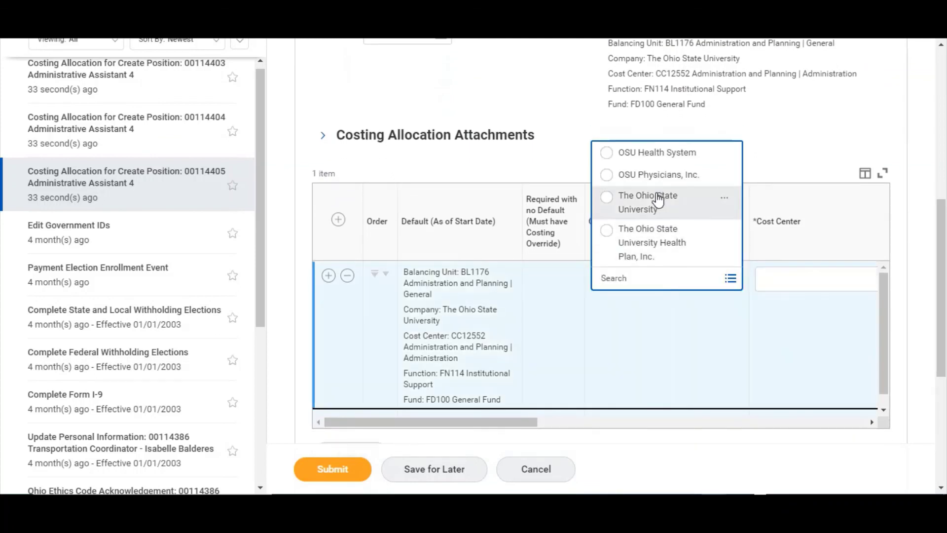
{"action": "left_click", "coordinate": [660, 200]}
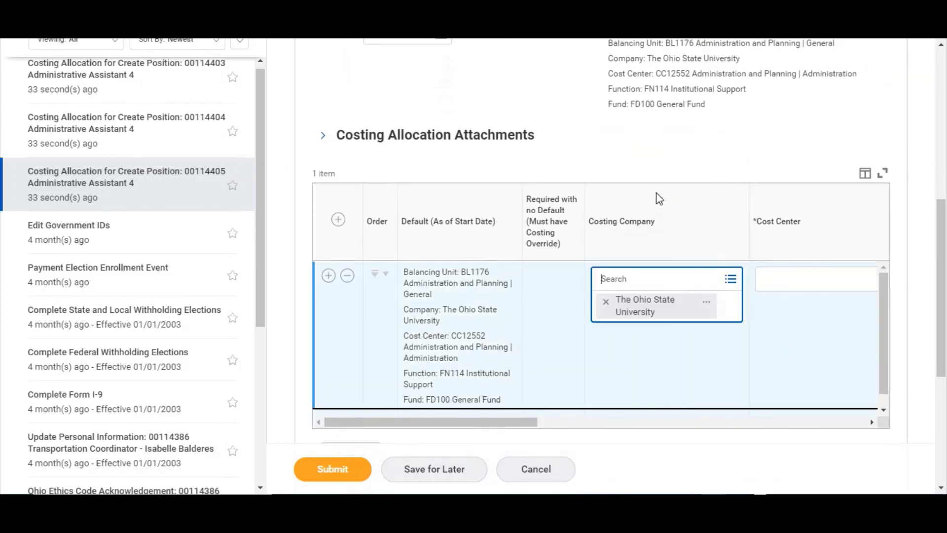
{"action": "left_click", "coordinate": [781, 283]}
{"action": "type", "text": "c"}
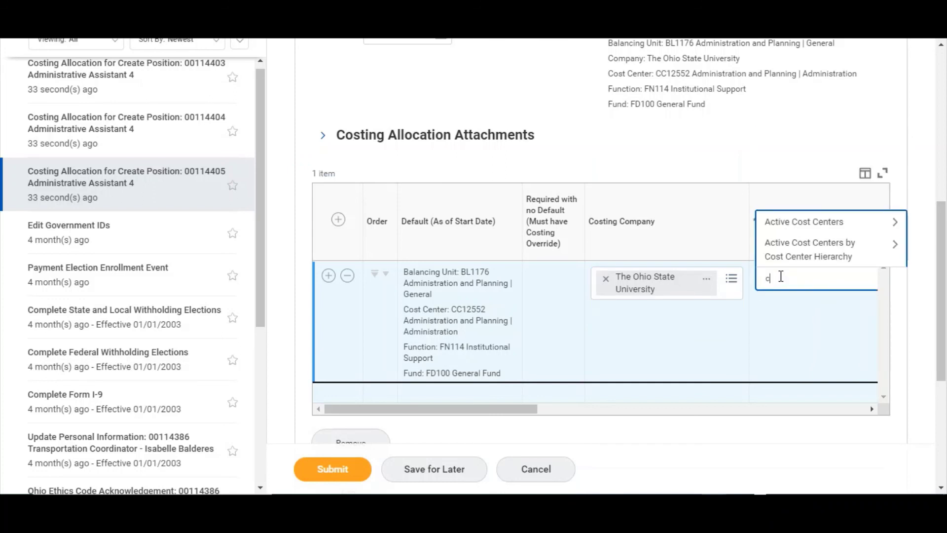
{"action": "type", "text": "c12552"}
{"action": "key", "text": "Return"}
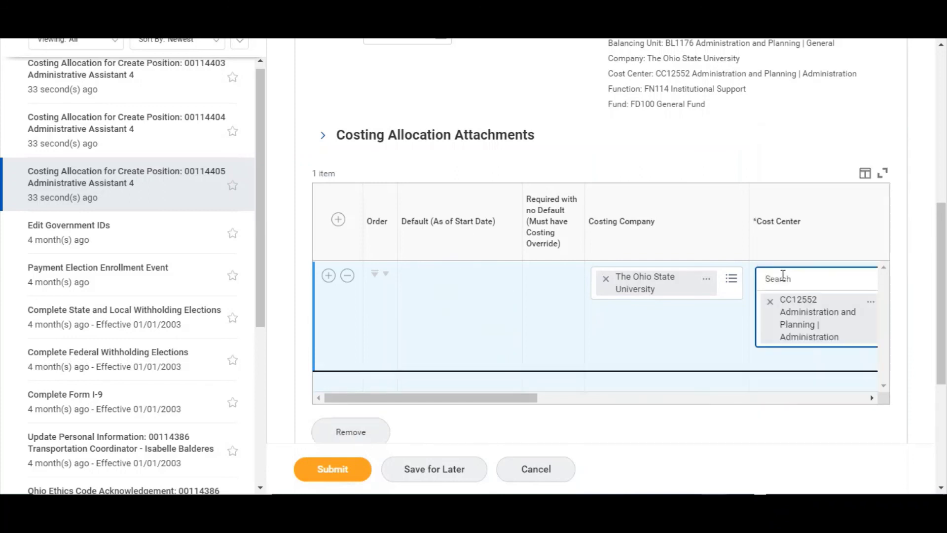
Review the 100% allocation to CC12552 and FD100 General Fund, then submit it.
{"action": "left_click_drag", "start_coordinate": [517, 398], "coordinate": [875, 368]}
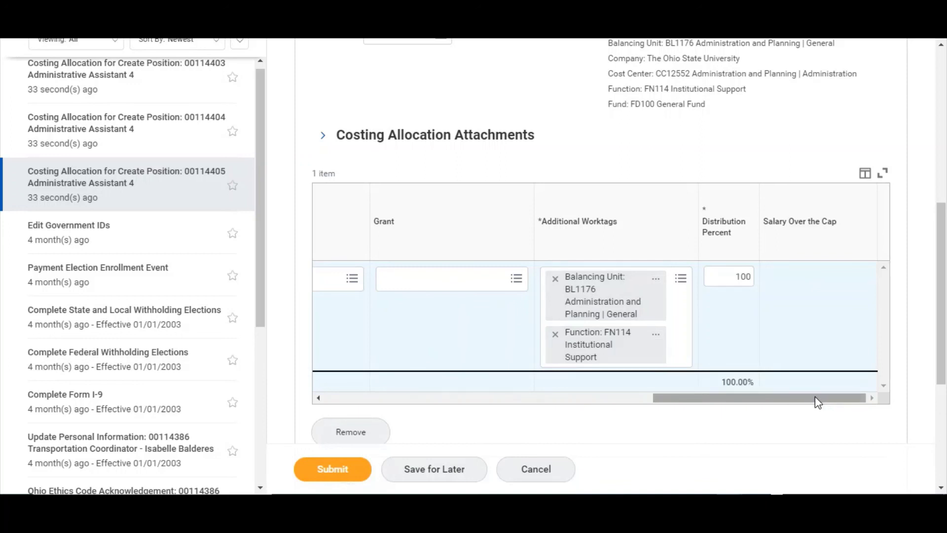
{"action": "left_click_drag", "start_coordinate": [815, 398], "coordinate": [430, 417]}
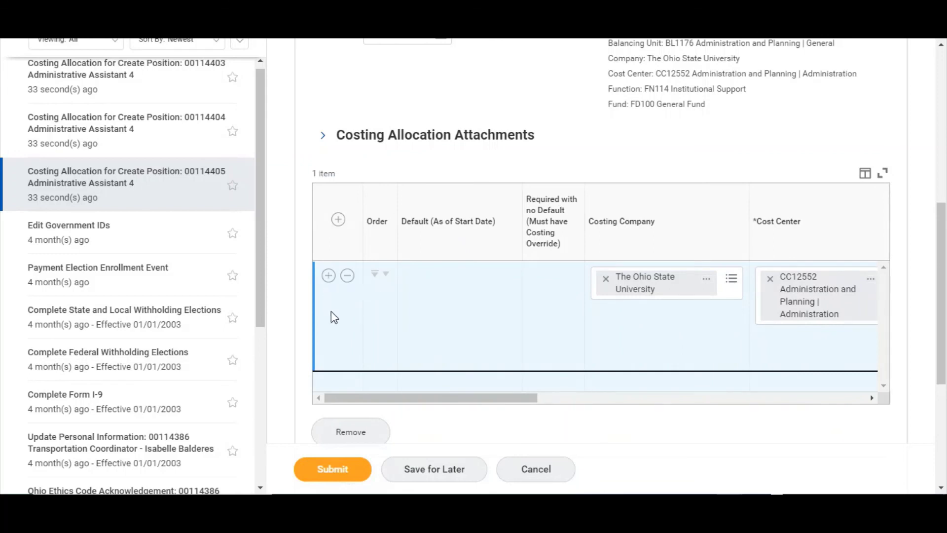
{"action": "left_click_drag", "start_coordinate": [357, 398], "coordinate": [745, 433]}
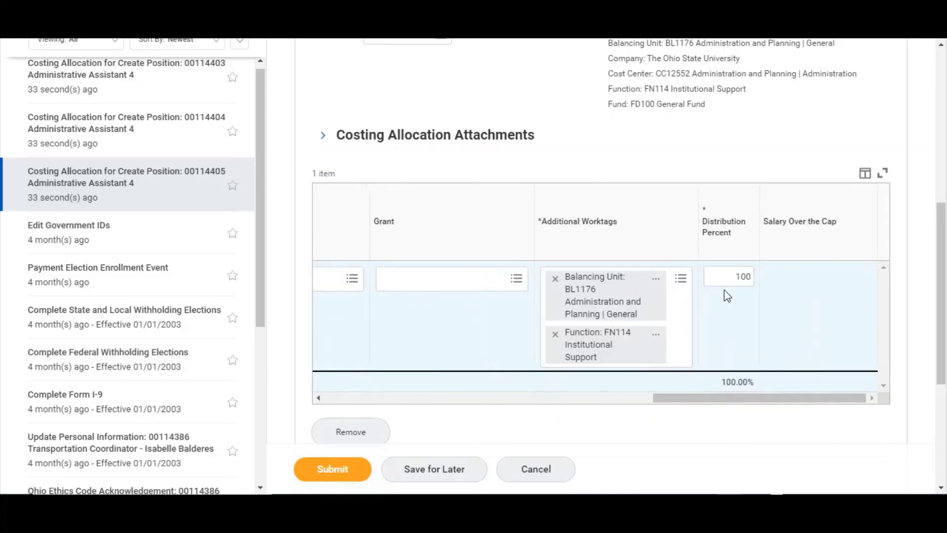
{"action": "left_click", "coordinate": [711, 397]}
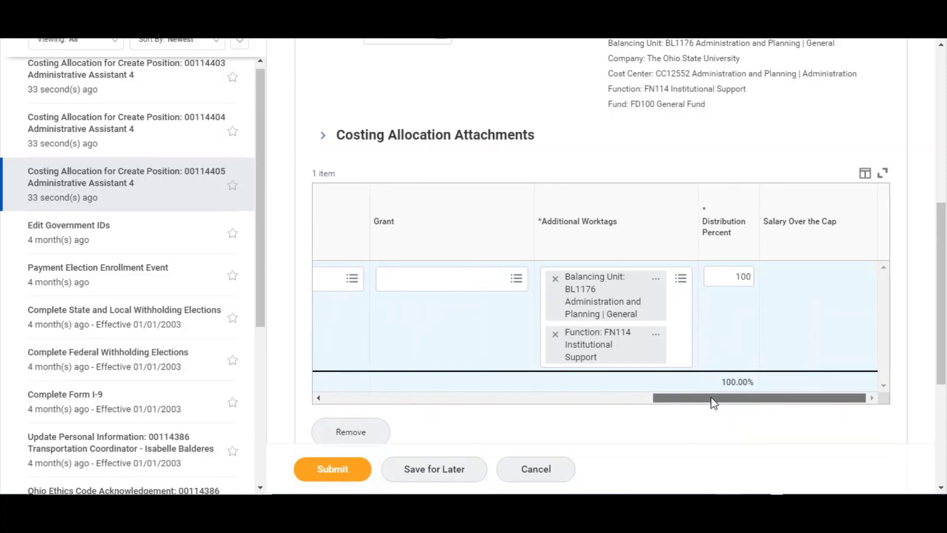
{"action": "left_click_drag", "start_coordinate": [711, 397], "coordinate": [411, 405]}
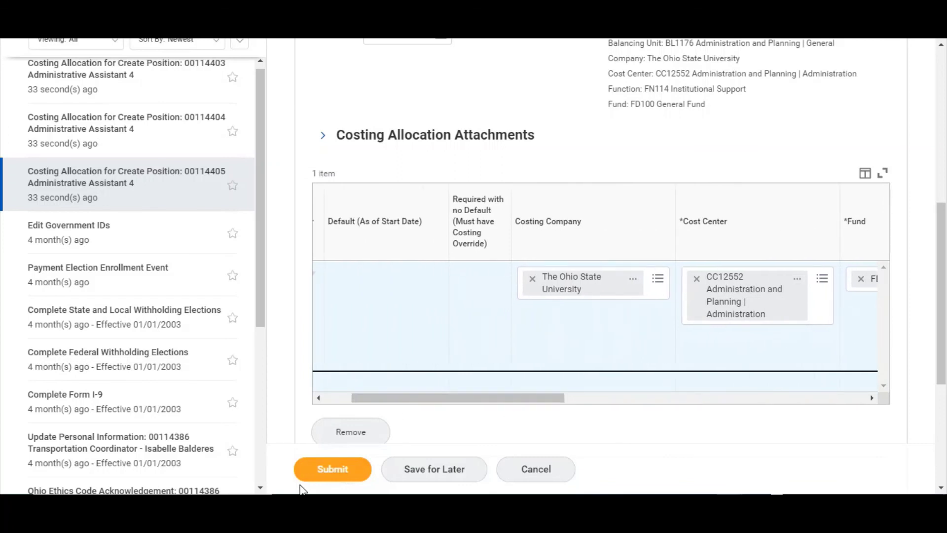
{"action": "left_click", "coordinate": [322, 471]}
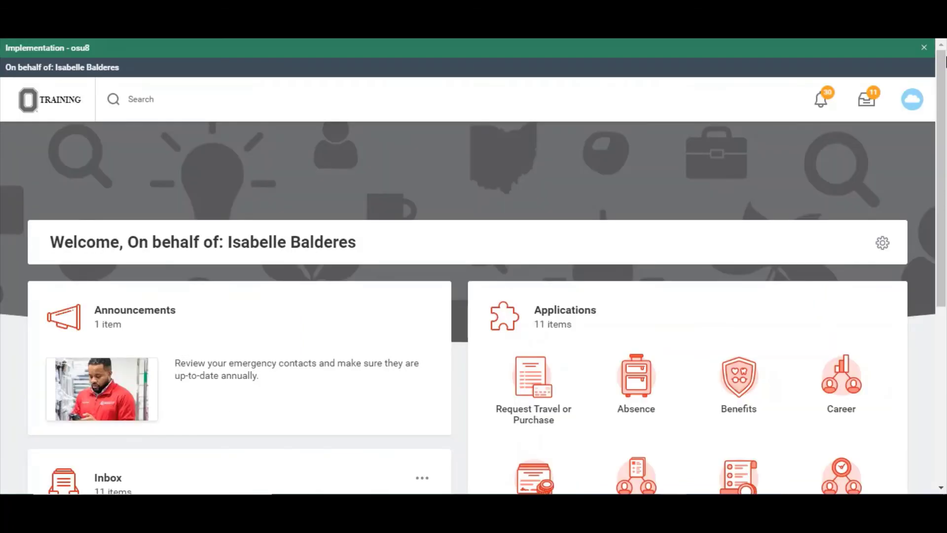